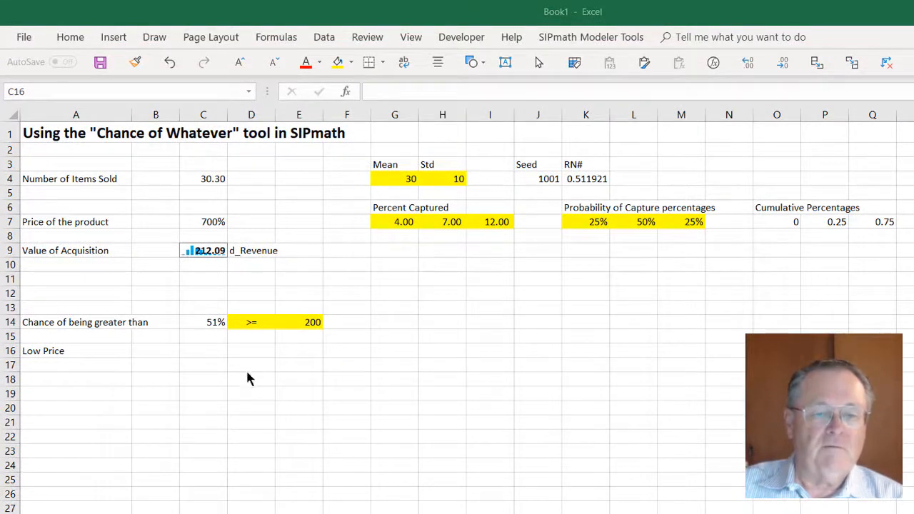
# - Add the row labels Mid Price in A17 and High Price in A18 beneath Low Price
pyautogui.click(77, 367)
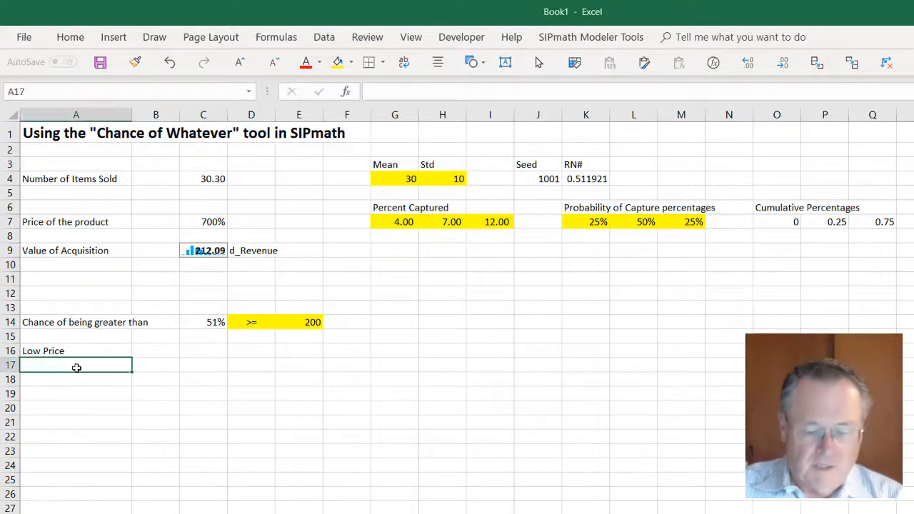
pyautogui.write('Mid Price')
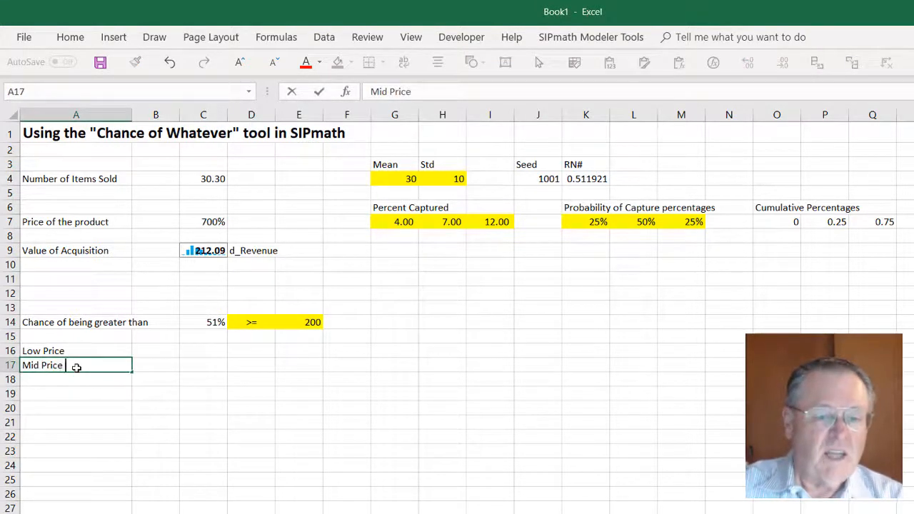
pyautogui.press('Return')
pyautogui.write('High Price')
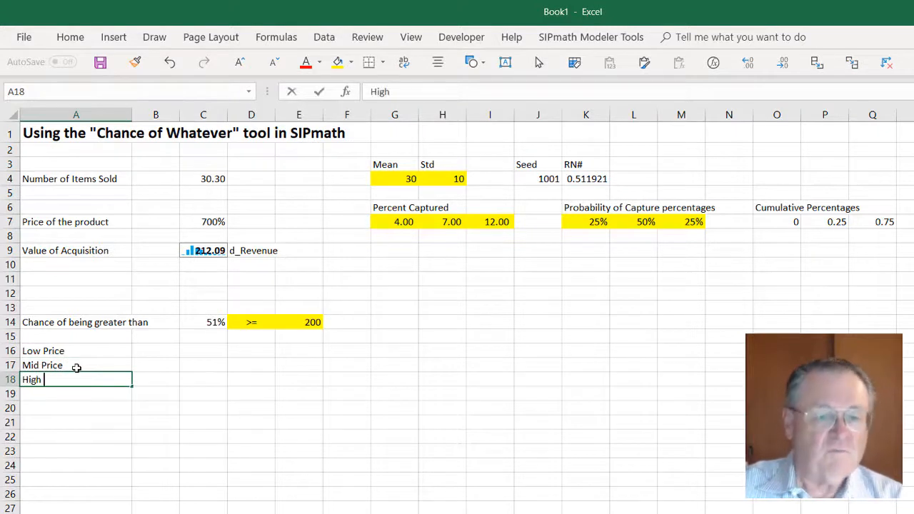
pyautogui.press('Up')
# - Enter the Low Price formula =IF(C7=G7,C9,0) in C16 to return the acquisition value only when the product price equals the lowest one
pyautogui.press('Up')
pyautogui.press('Up')
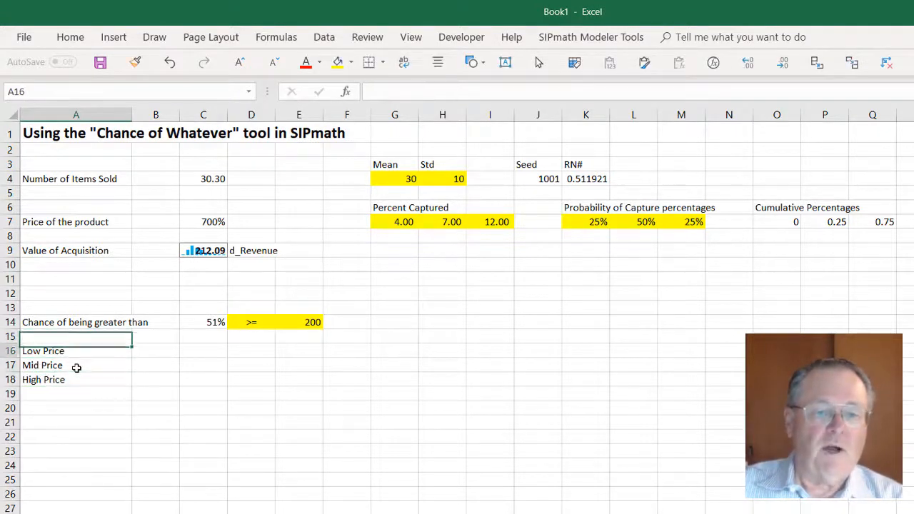
pyautogui.press('Down')
pyautogui.press('Right')
pyautogui.press('Right')
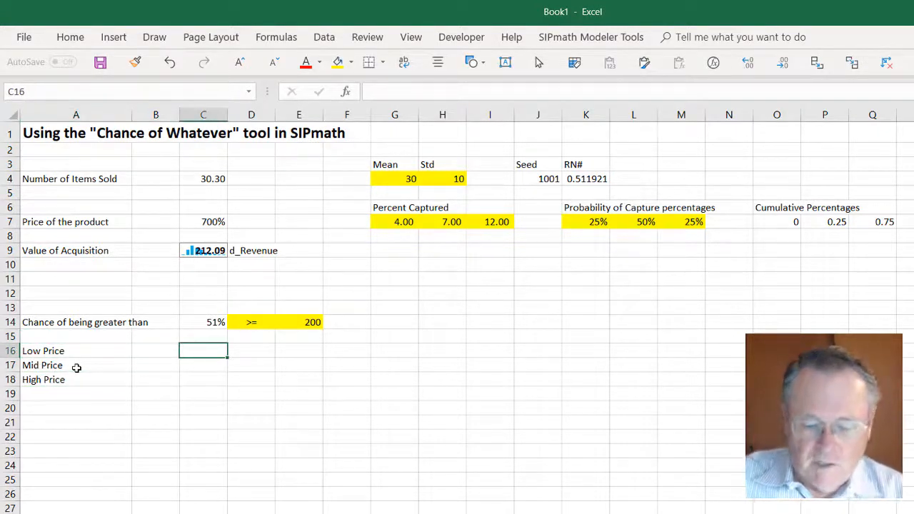
pyautogui.write('=if(')
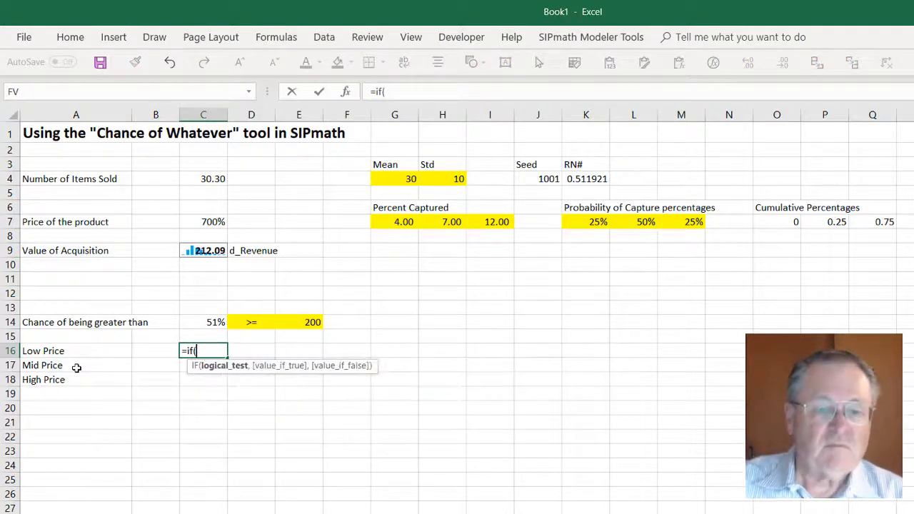
pyautogui.press('Up')
pyautogui.press('Up')
pyautogui.press('Up')
pyautogui.press('Up')
pyautogui.press('Up')
pyautogui.press('Up')
pyautogui.press('Up')
pyautogui.press('Up')
pyautogui.press('Up')
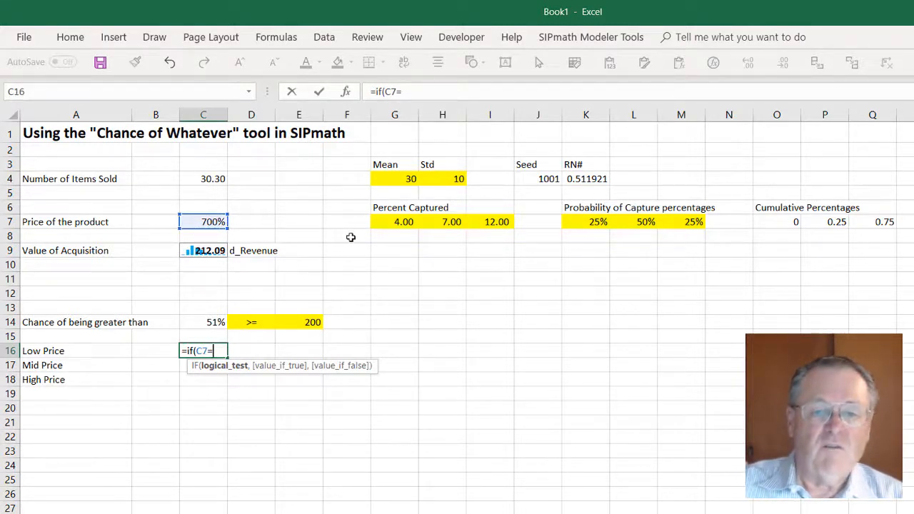
pyautogui.click(402, 222)
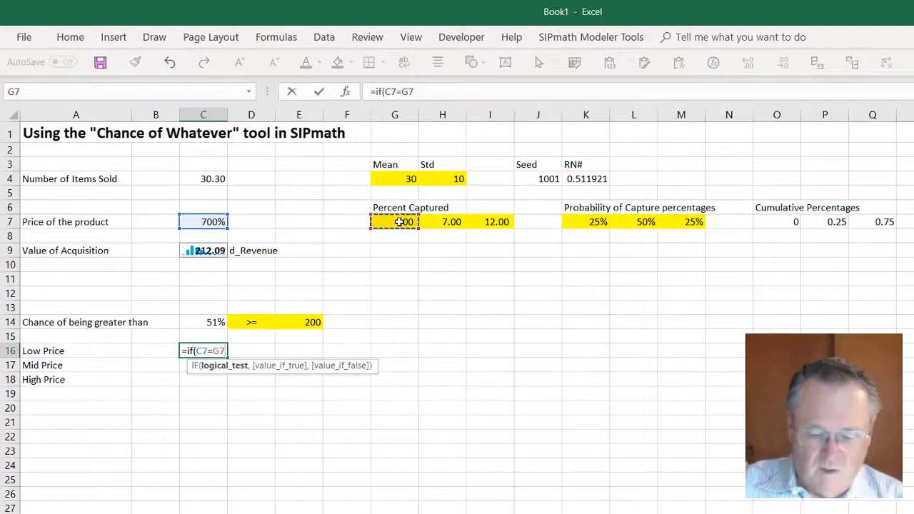
pyautogui.write(',')
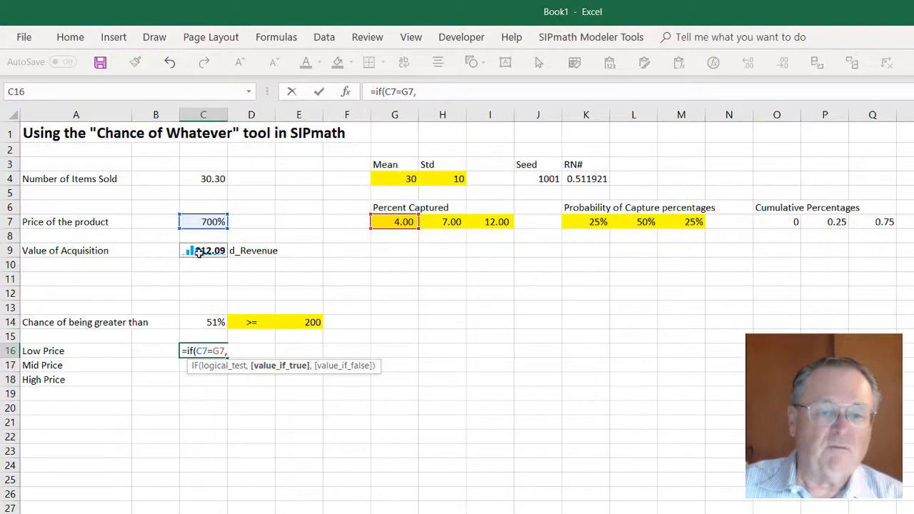
pyautogui.click(199, 252)
pyautogui.write(',')
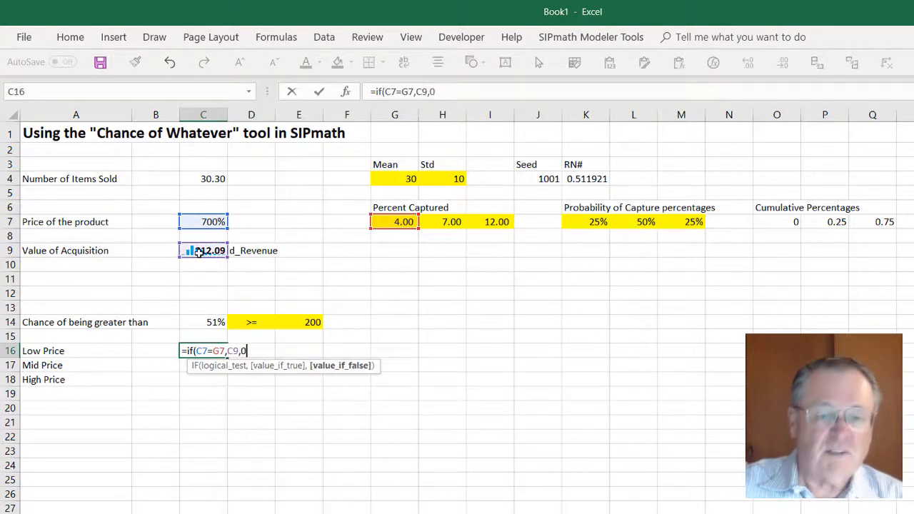
pyautogui.write('0)')
pyautogui.press('Return')
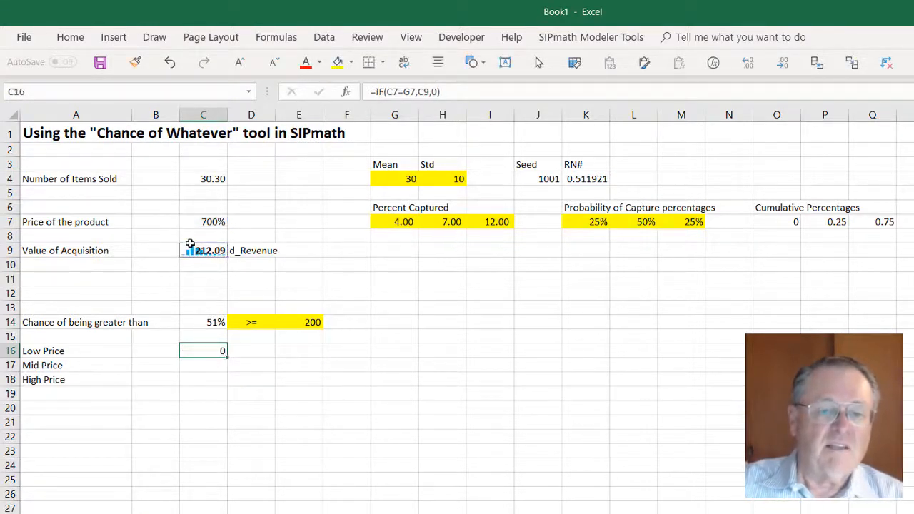
# - Apply the comma number format to the product price in C7
pyautogui.click(198, 222)
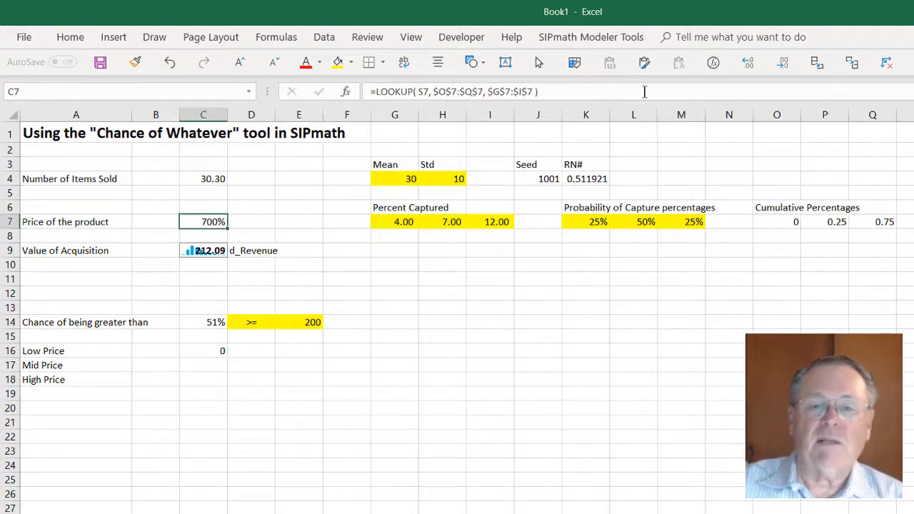
pyautogui.click(64, 42)
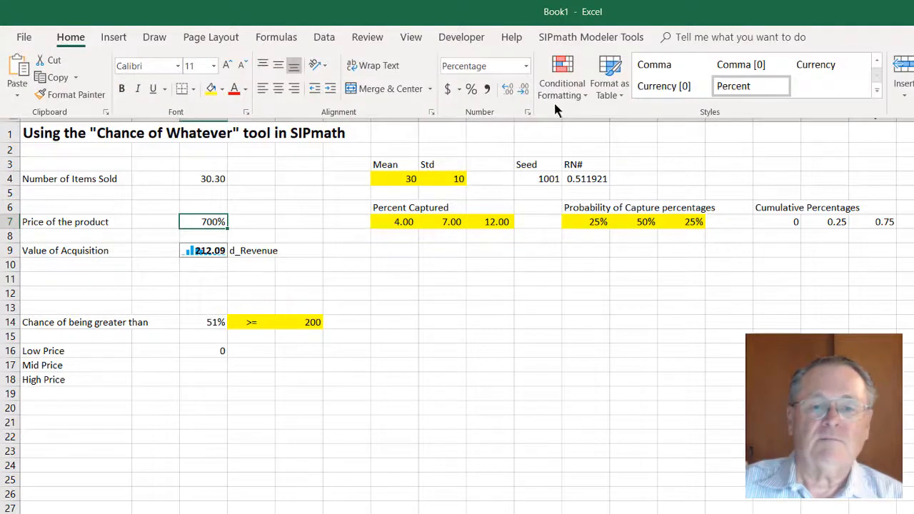
pyautogui.click(487, 89)
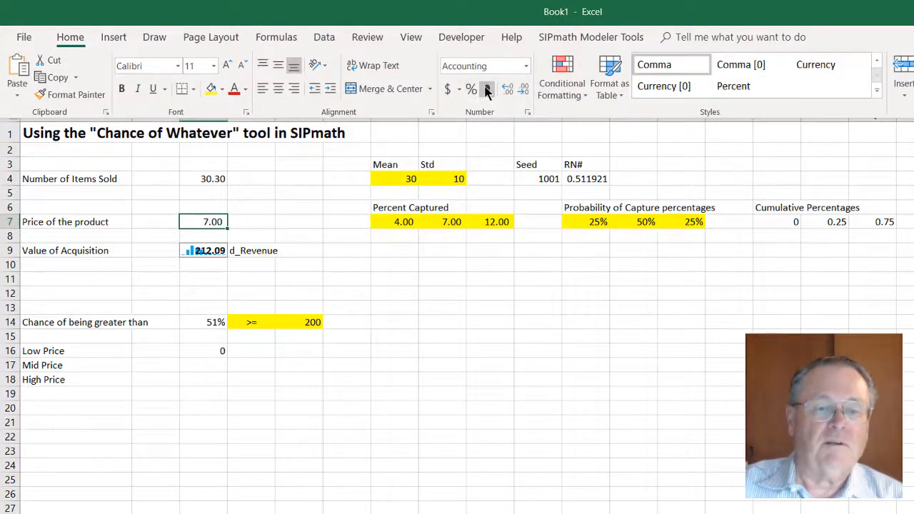
# - Copy the Low Price formula text into C17 and change its compared price to H7, giving =IF(C7=H7,C9,0)
pyautogui.click(211, 354)
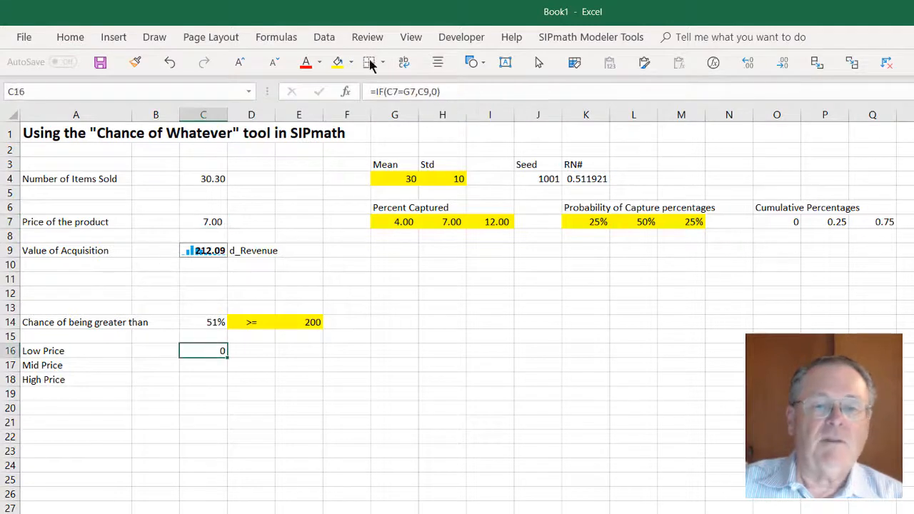
pyautogui.moveTo(450, 92); pyautogui.dragTo(335, 94)
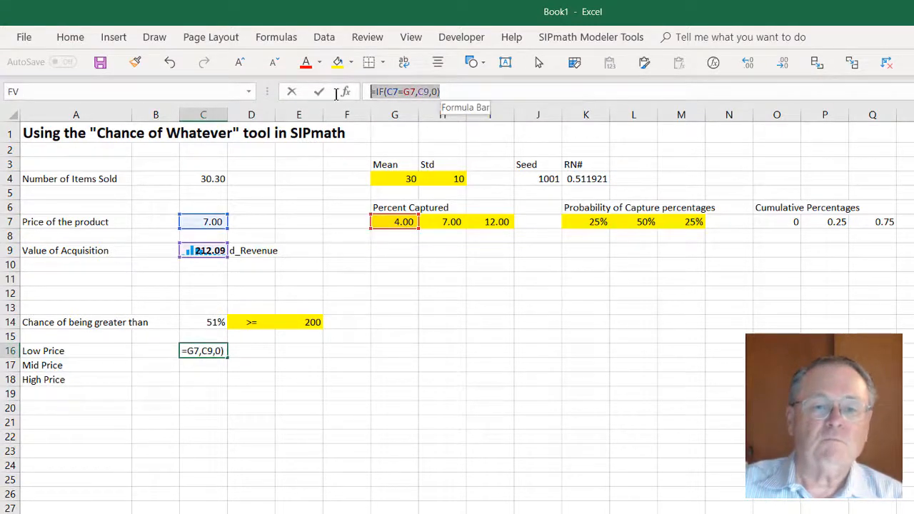
pyautogui.hotkey('ctrl', 'c')
pyautogui.press('Return')
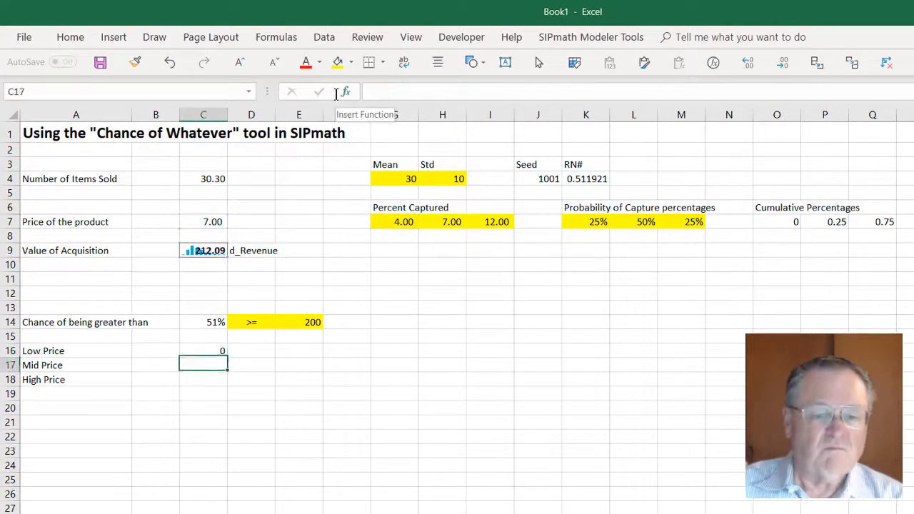
pyautogui.hotkey('ctrl', 'v')
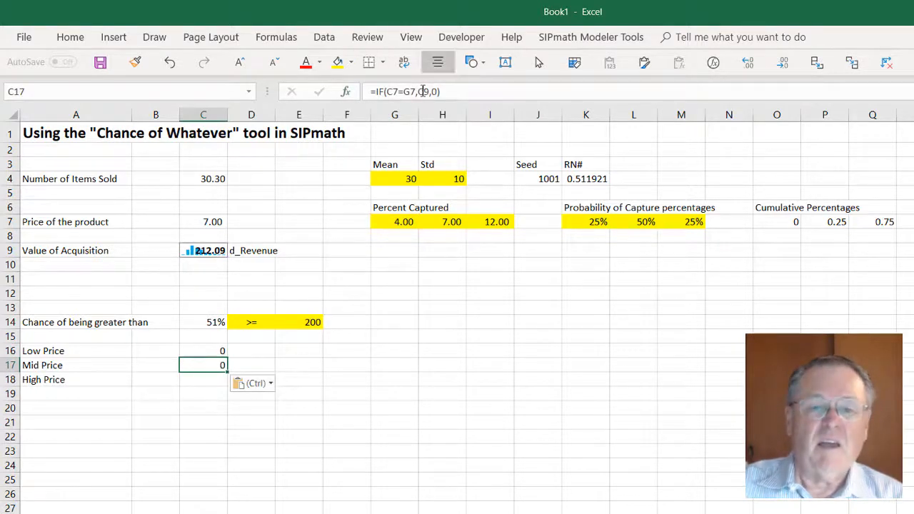
pyautogui.click(406, 91)
pyautogui.doubleClick(409, 91)
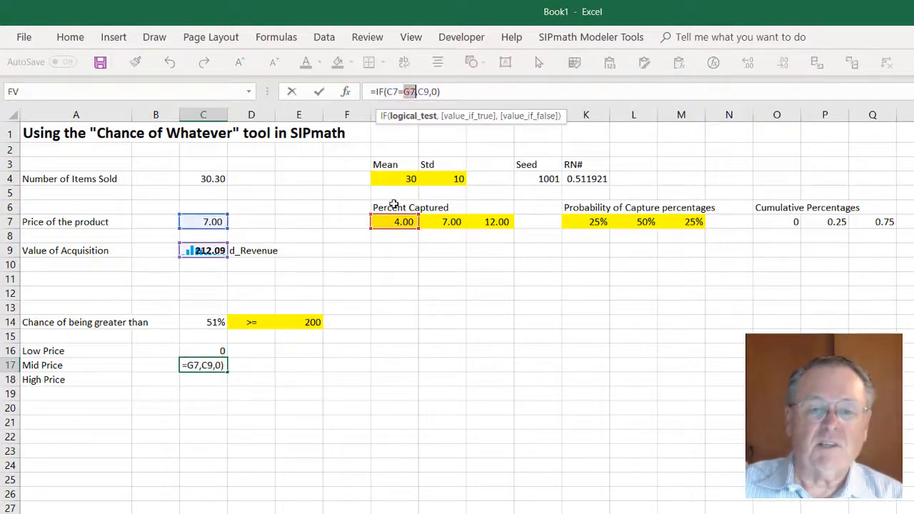
pyautogui.click(437, 224)
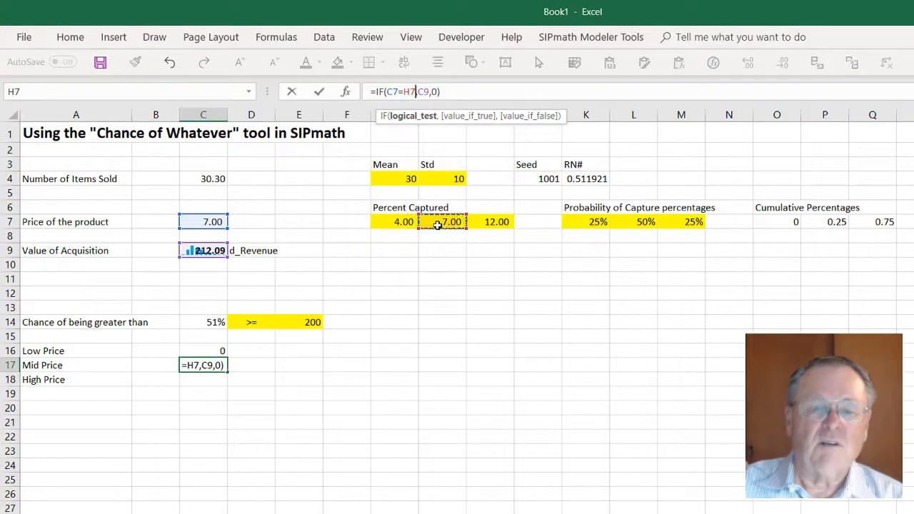
pyautogui.press('Return')
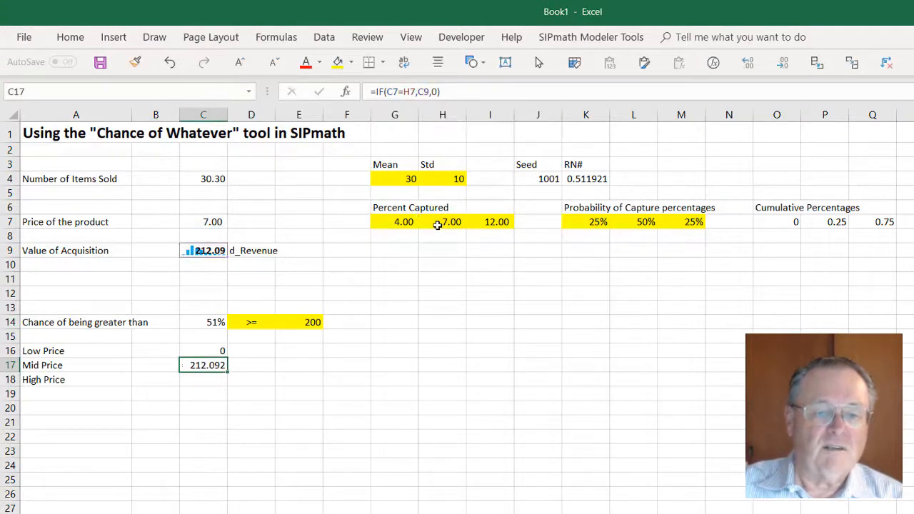
# - Copy the Mid Price formula text into C18 and change its compared price to I7, giving =IF(C7=I7,C9,0)
pyautogui.click(195, 365)
pyautogui.moveTo(462, 95); pyautogui.dragTo(341, 88)
pyautogui.press('Return')
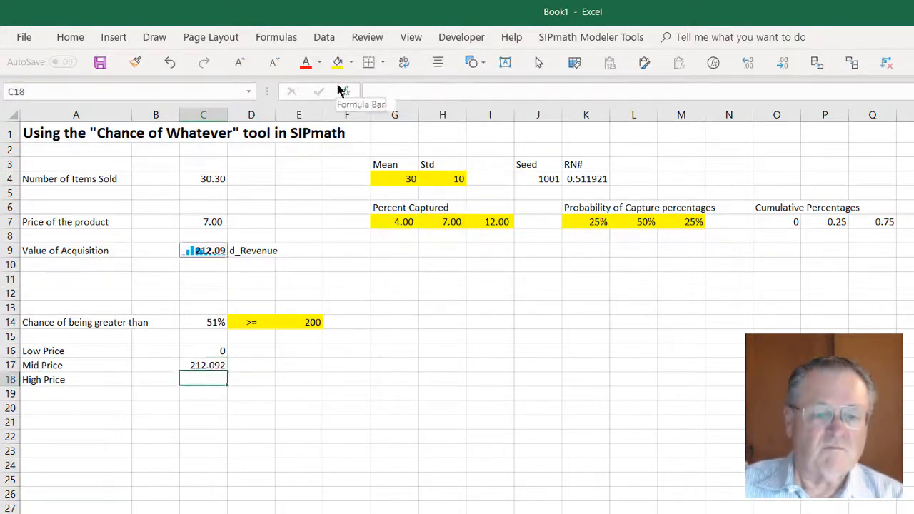
pyautogui.hotkey('ctrl', 'v')
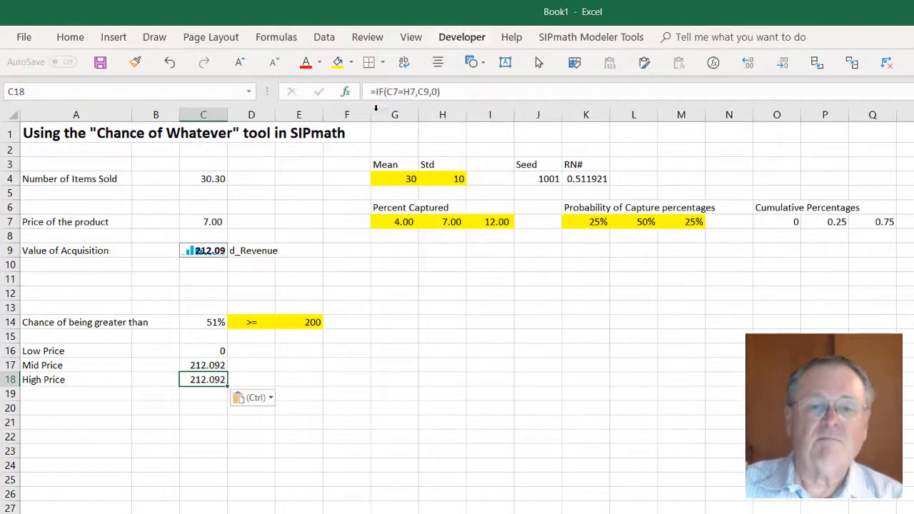
pyautogui.click(416, 92)
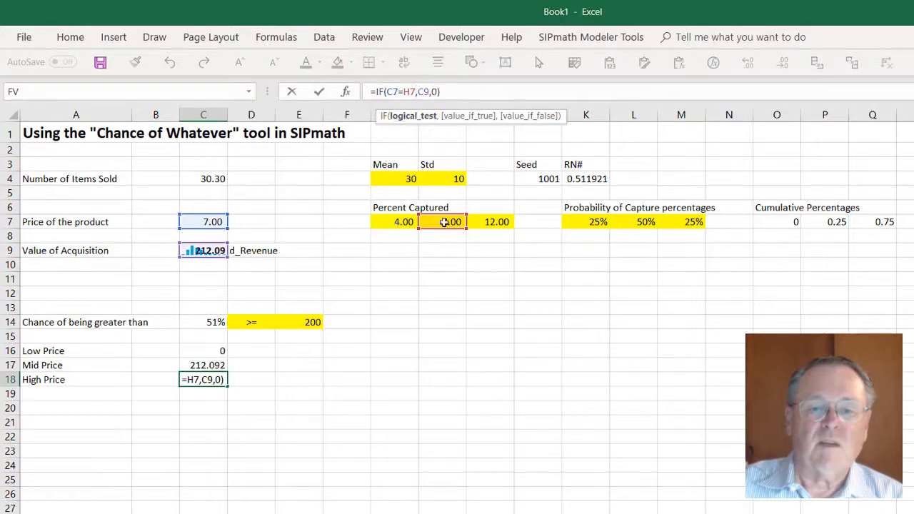
pyautogui.moveTo(446, 218); pyautogui.dragTo(484, 219)
pyautogui.hotkey('ctrl', 'Return')
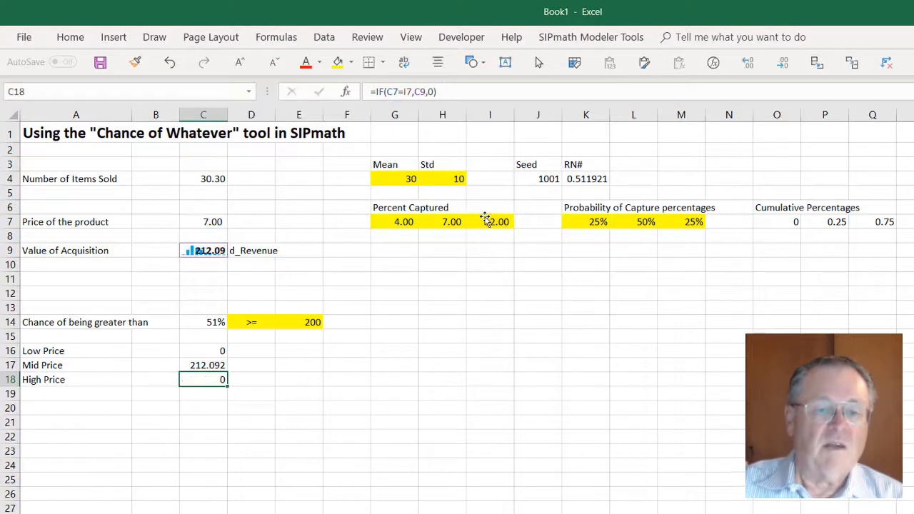
# - Enter the output name d_Low in D16 beside the Low Price result
pyautogui.press('Up')
pyautogui.press('Up')
pyautogui.press('Right')
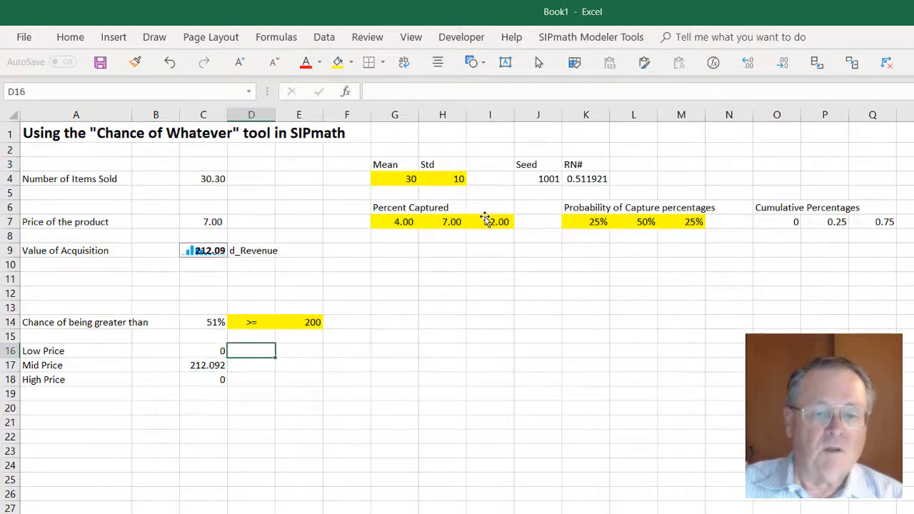
pyautogui.write('d')
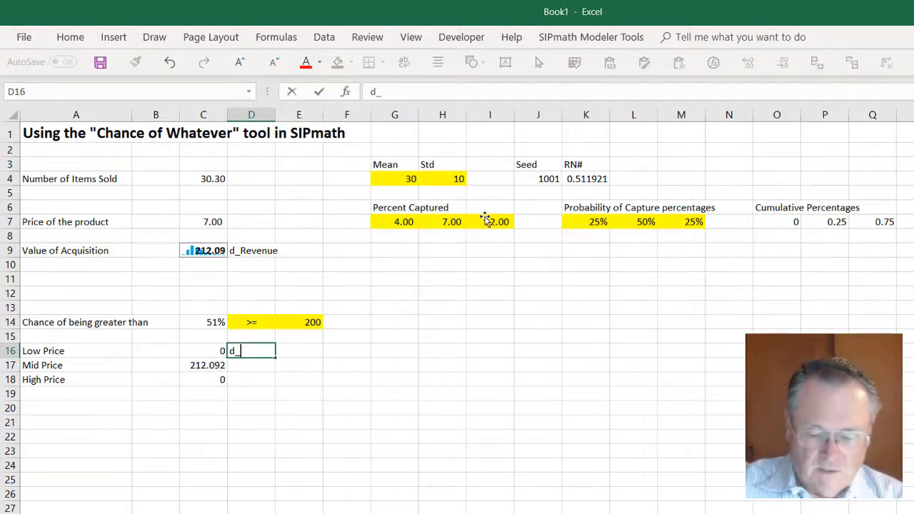
pyautogui.write('_Low')
pyautogui.press('Return')
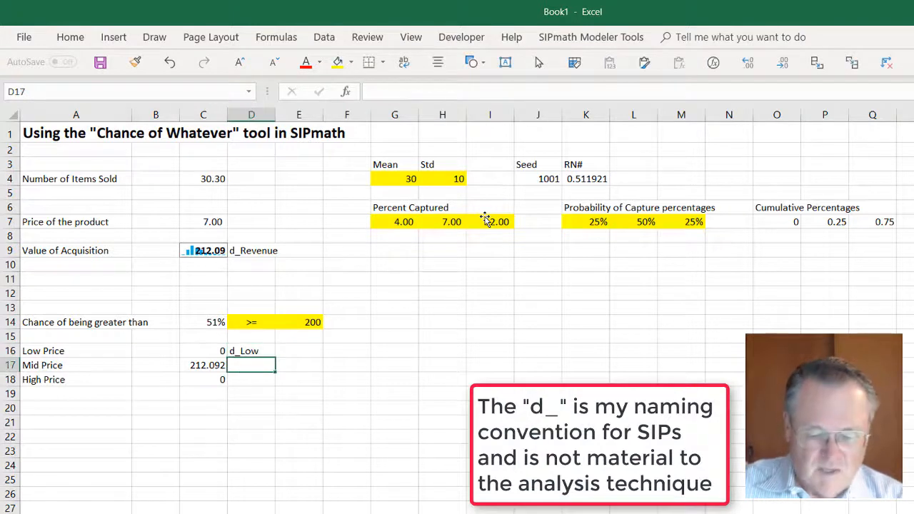
# - Enter the output names d_Mid in D17 and d_High in D18 beside the Mid Price and High Price results
pyautogui.write('d_Low')
pyautogui.press('BackSpace')
pyautogui.press('BackSpace')
pyautogui.press('BackSpace')
pyautogui.write('High')
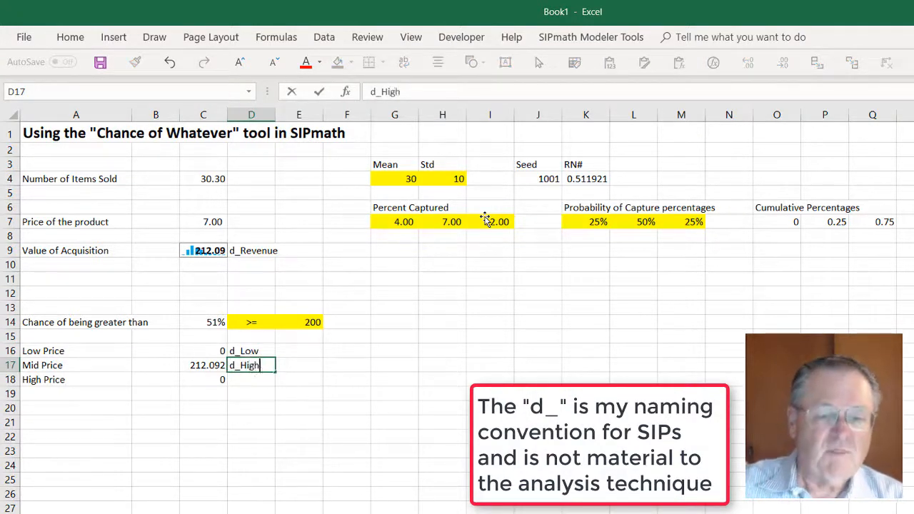
pyautogui.press('BackSpace')
pyautogui.press('BackSpace')
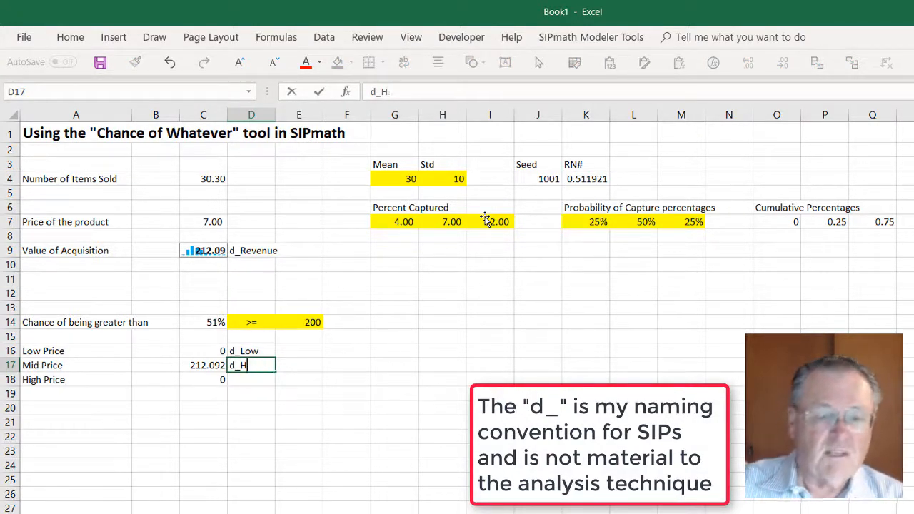
pyautogui.write('Mid')
pyautogui.press('Return')
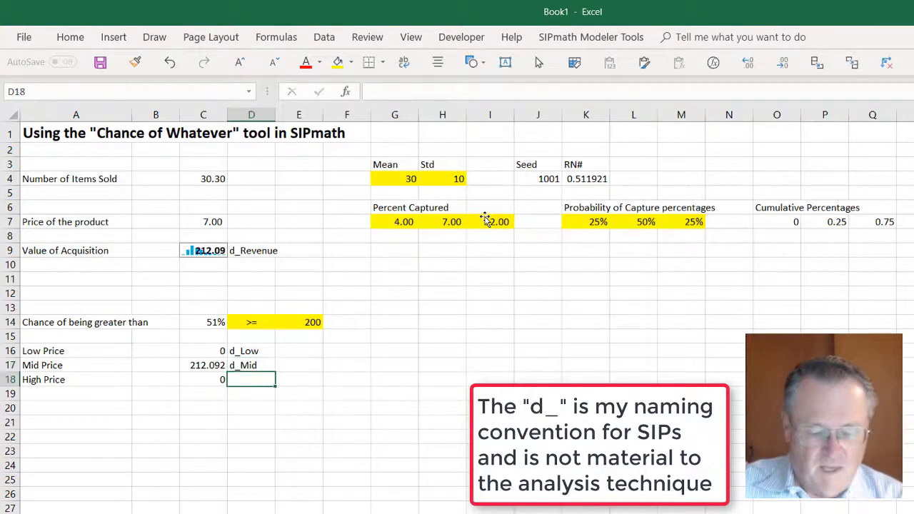
pyautogui.write('d_High')
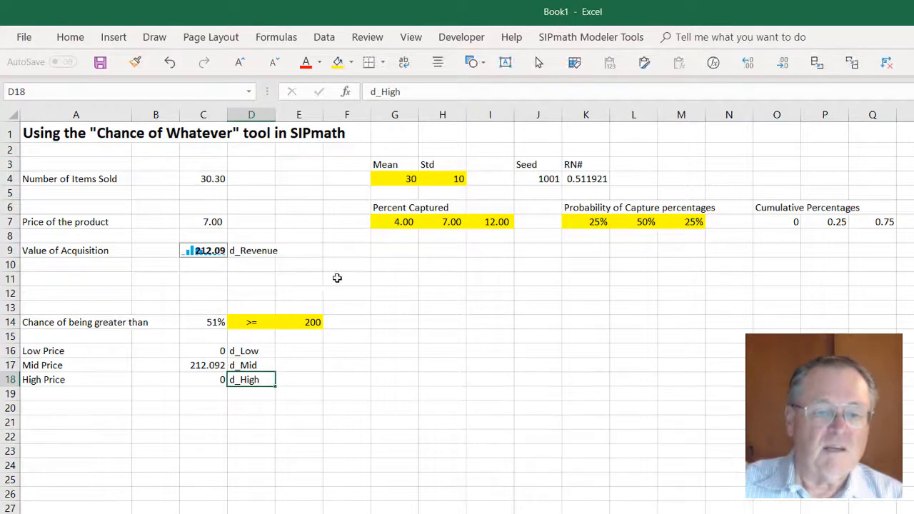
# - Define the Low, Mid and High Price results C16:C18 as multiple SIPmath outputs, with names from D16:D18 and sparklines in C16:C18
pyautogui.moveTo(203, 349); pyautogui.dragTo(208, 375)
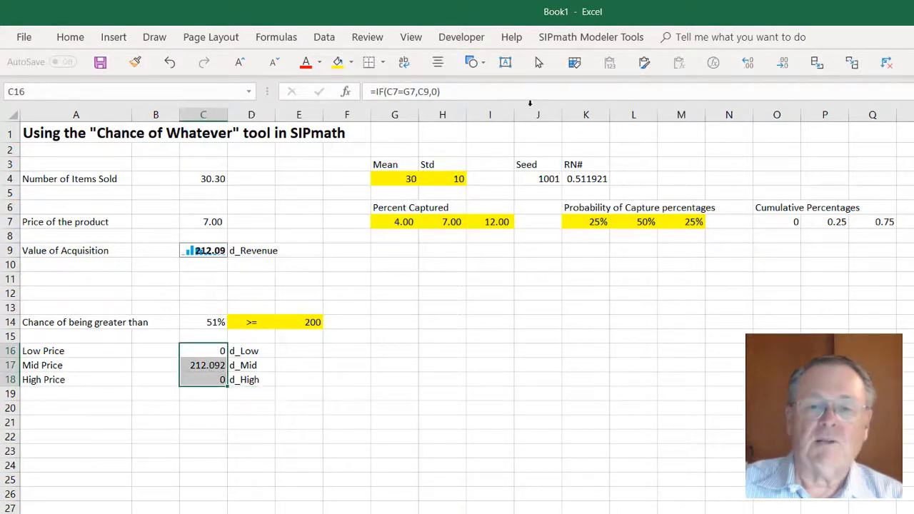
pyautogui.click(557, 41)
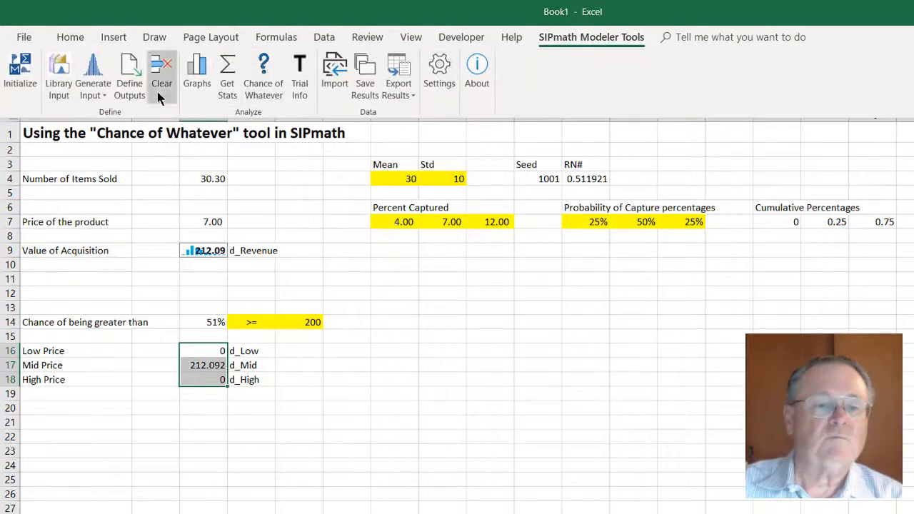
pyautogui.click(128, 84)
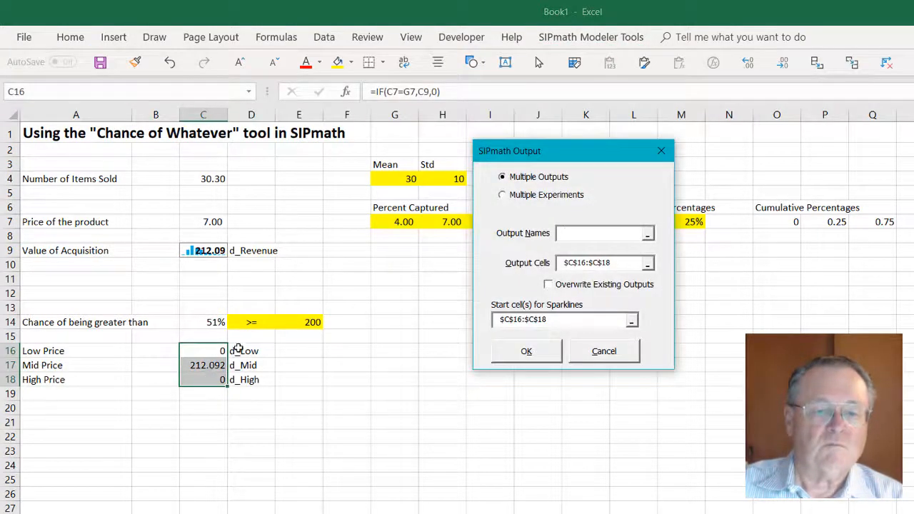
pyautogui.moveTo(236, 351); pyautogui.dragTo(238, 382)
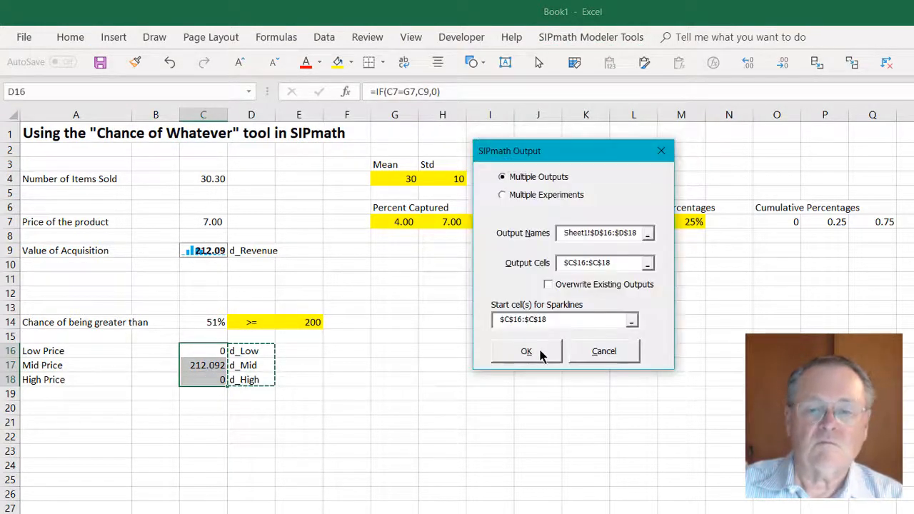
pyautogui.click(540, 355)
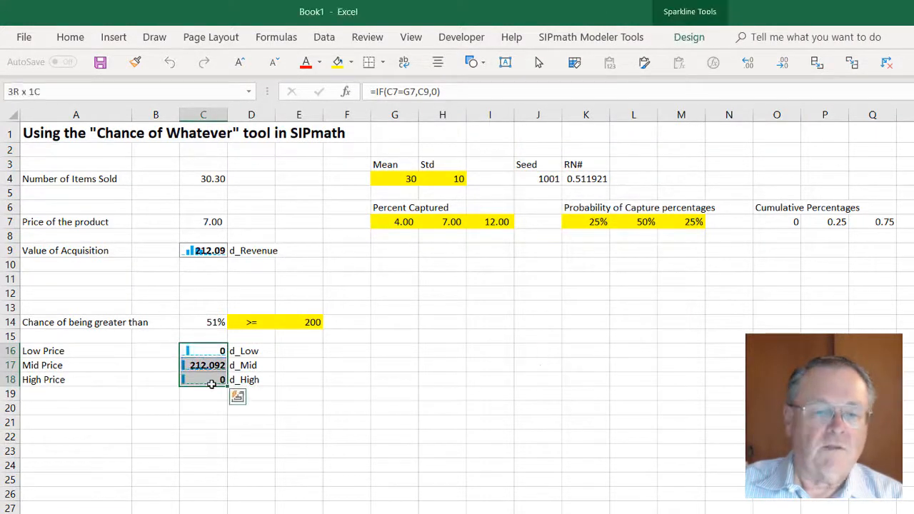
# - Generate cumulative Excel charts with 10 bins for outputs C16:C18, arranged in columns starting at cell G16
pyautogui.moveTo(210, 352); pyautogui.dragTo(209, 379)
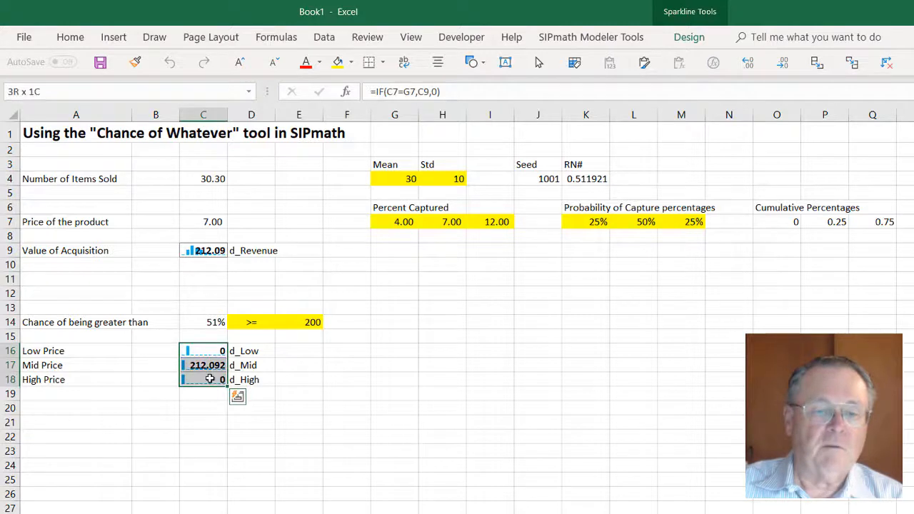
pyautogui.click(600, 45)
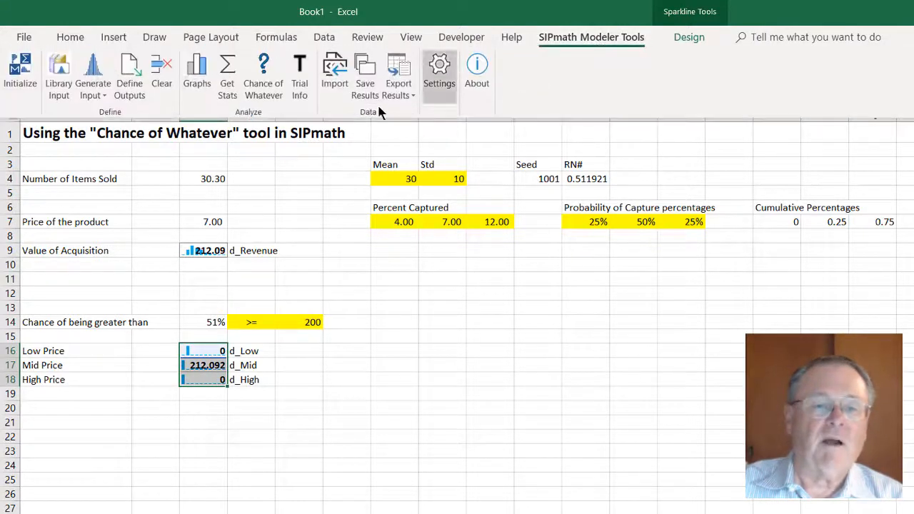
pyautogui.click(198, 68)
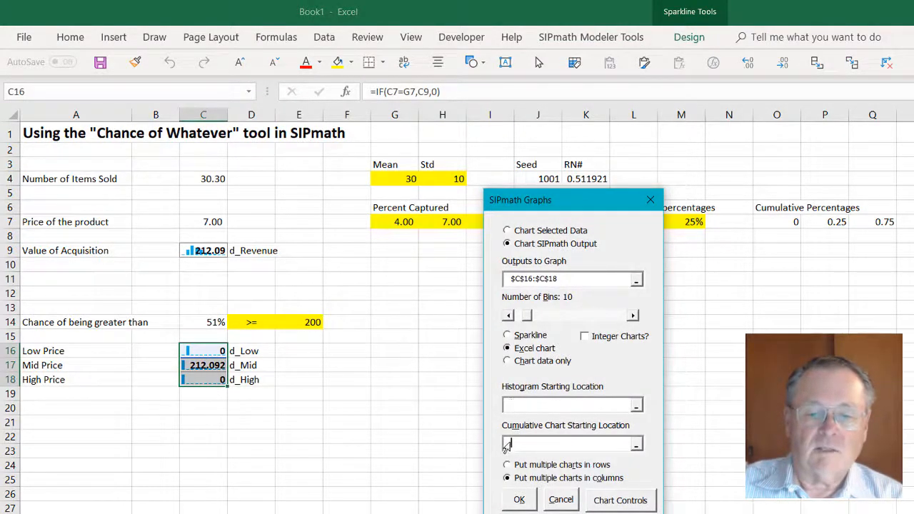
pyautogui.click(393, 350)
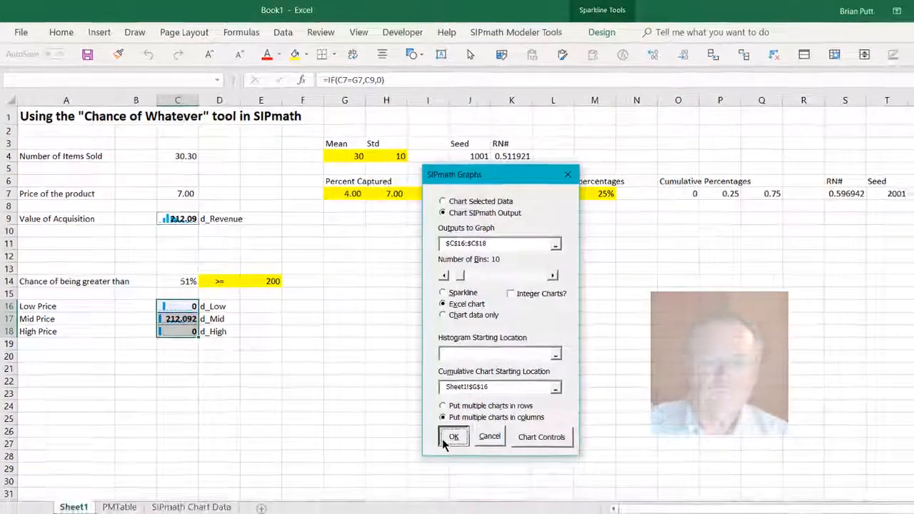
pyautogui.click(516, 500)
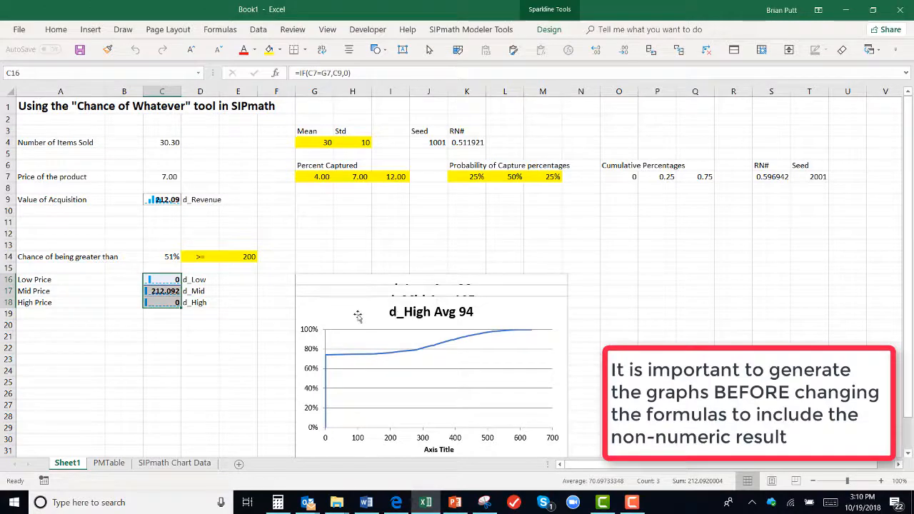
# - Move the d_High and d_Mid charts off the stack so that all three cumulative charts can be seen
pyautogui.moveTo(358, 317); pyautogui.dragTo(628, 291)
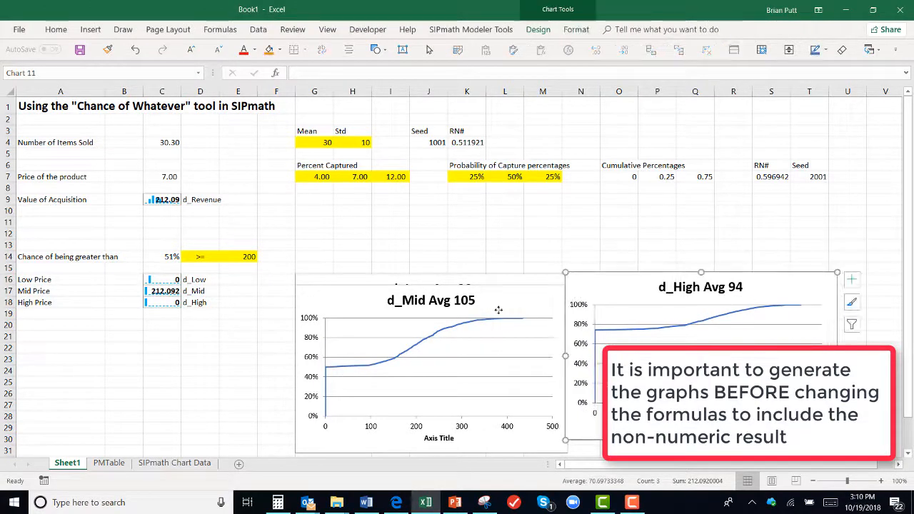
pyautogui.moveTo(499, 310); pyautogui.dragTo(611, 328)
pyautogui.click(564, 357)
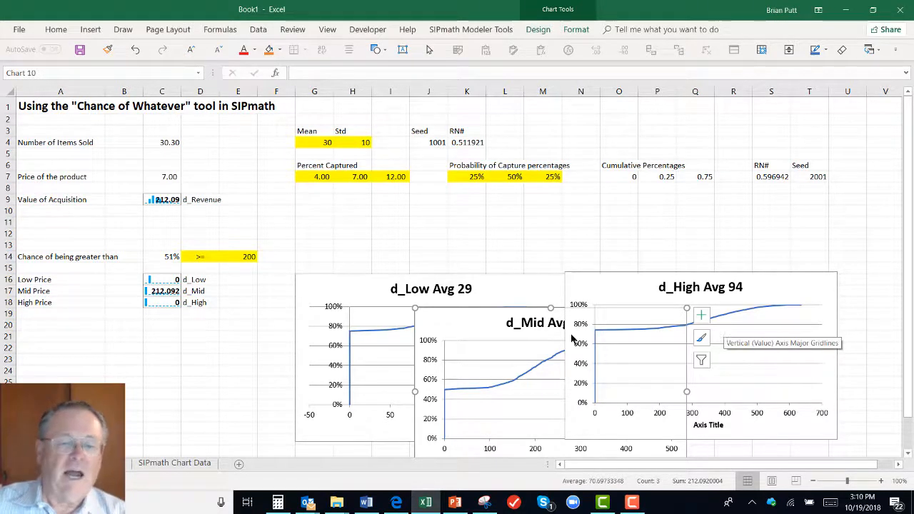
# - Replace the value-if-false in the Low Price formula in C16 with "_", giving =IF(C7=G7,C9,"_")
pyautogui.click(165, 279)
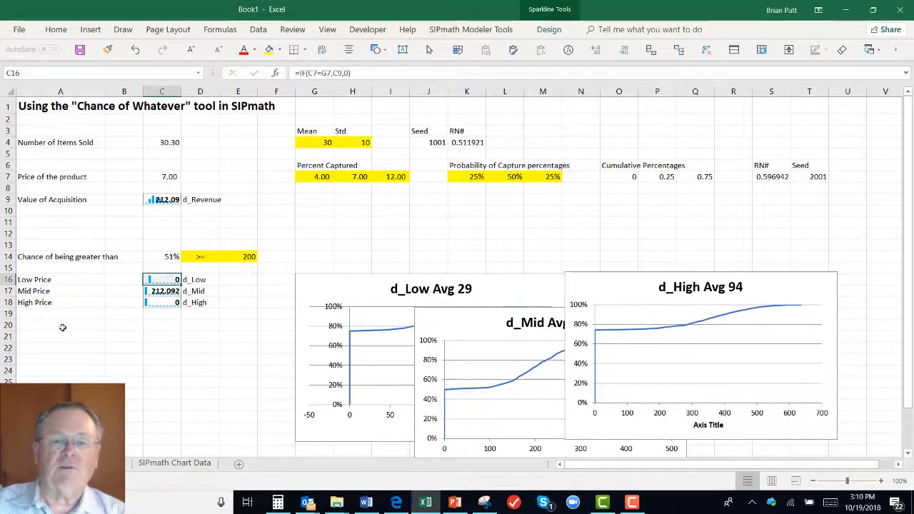
pyautogui.click(346, 72)
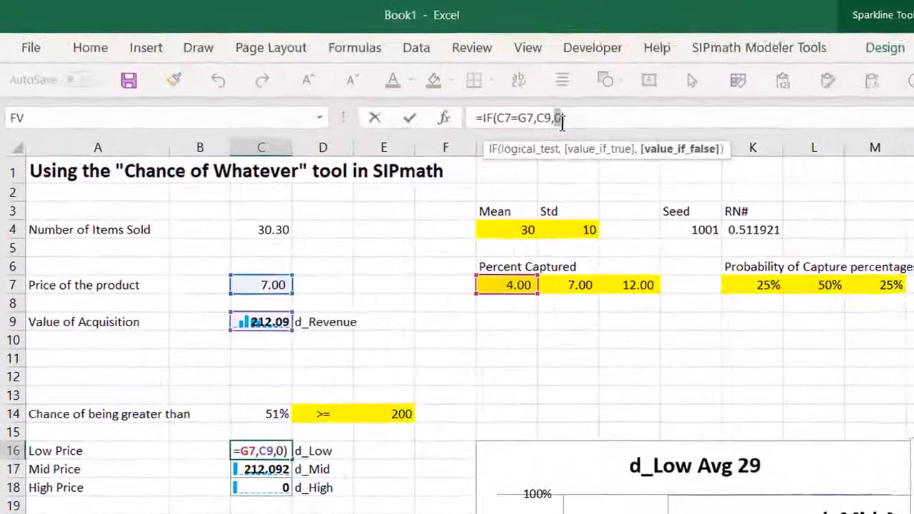
pyautogui.write('""')
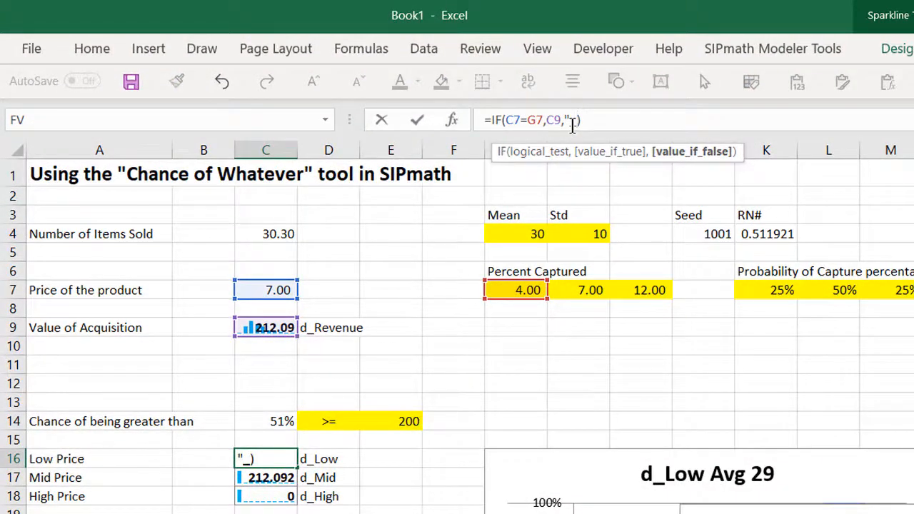
pyautogui.hotkey('ctrl', 'Return')
pyautogui.press('Down')
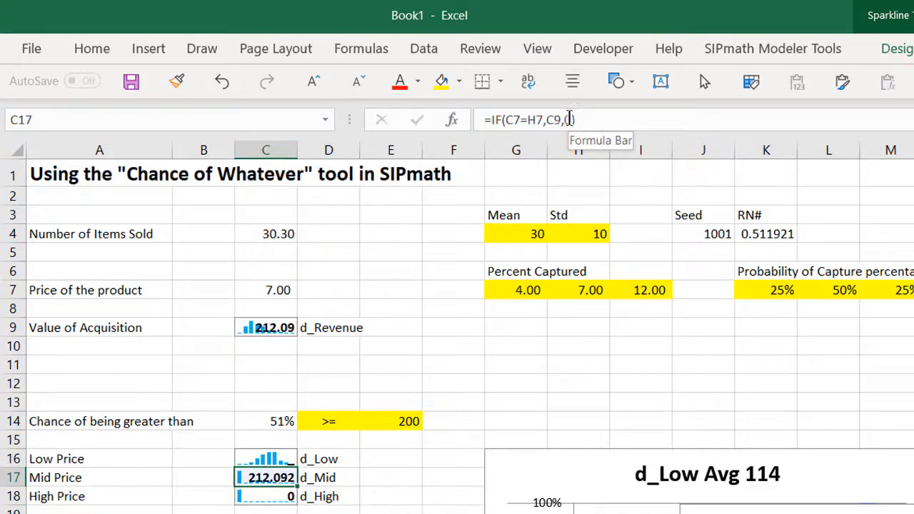
# - Replace the value-if-false in the Mid Price formula in C17 with "_", giving =IF(C7=H7,C9,"_")
pyautogui.click(569, 120)
pyautogui.press('BackSpace')
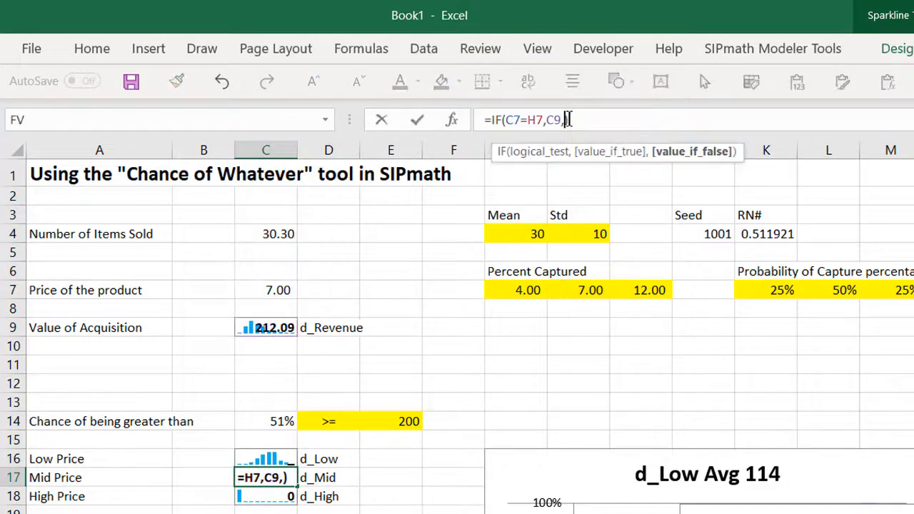
pyautogui.write('"_"')
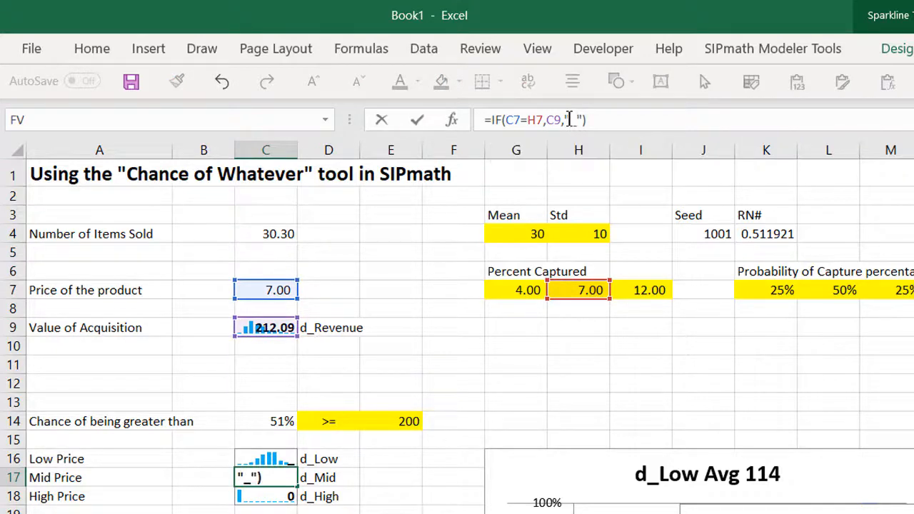
pyautogui.press('Return')
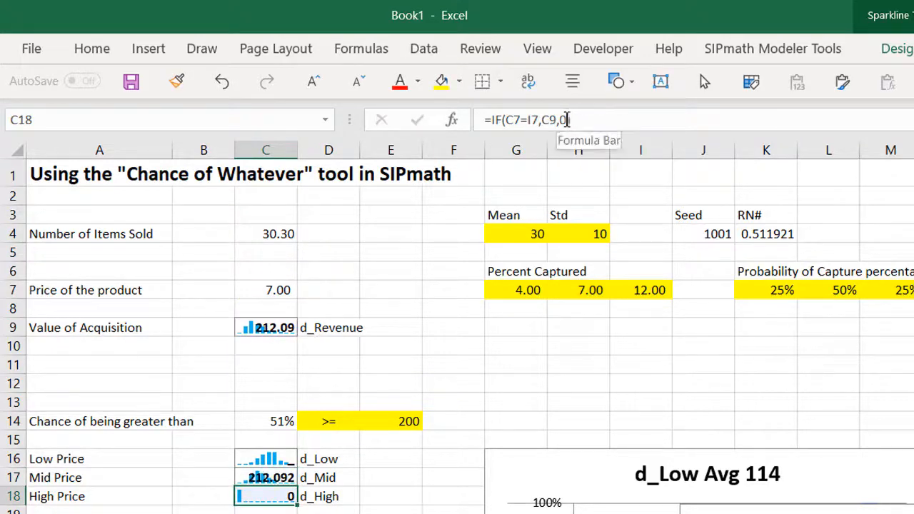
# - Replace the value-if-false in the High Price formula in C18 with "_", giving =IF(C7=I7,C9,"_")
pyautogui.click(568, 119)
pyautogui.press('BackSpace')
pyautogui.write('"')
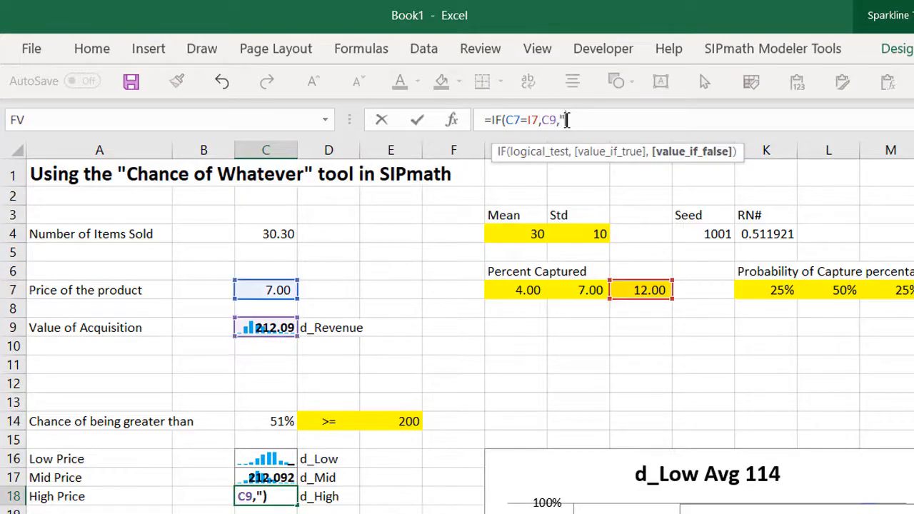
pyautogui.write('_"')
pyautogui.press('Return')
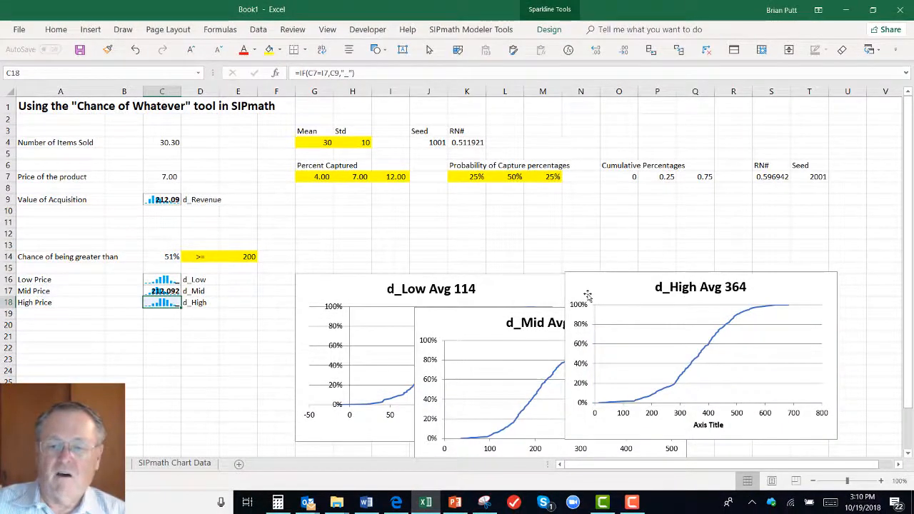
# - Spread the d_High, d_Mid and d_Low charts further apart, leaving free space below row 9 above the d_Low chart
pyautogui.moveTo(587, 296); pyautogui.dragTo(661, 279)
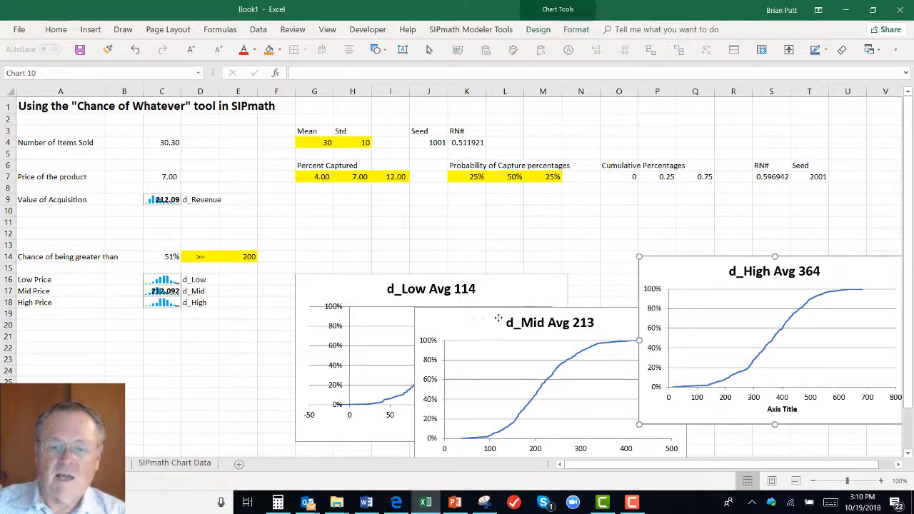
pyautogui.moveTo(497, 318); pyautogui.dragTo(557, 279)
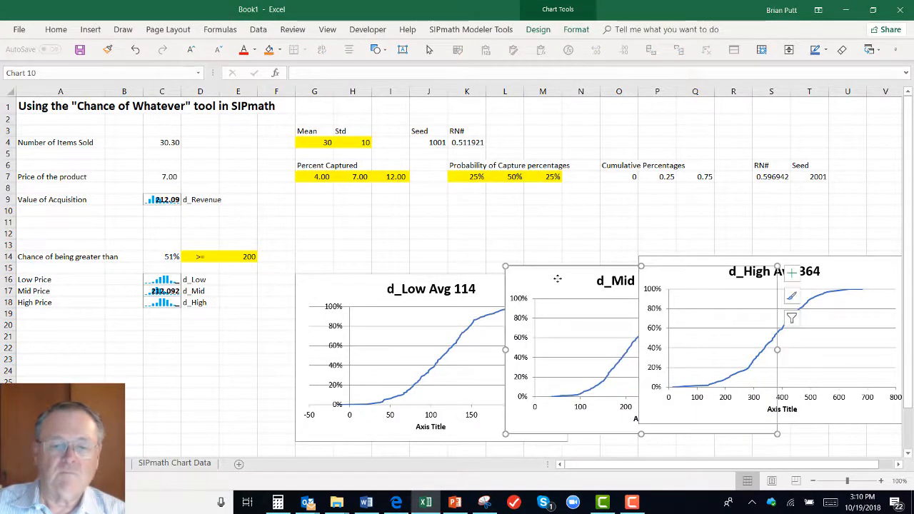
pyautogui.moveTo(363, 296); pyautogui.dragTo(356, 325)
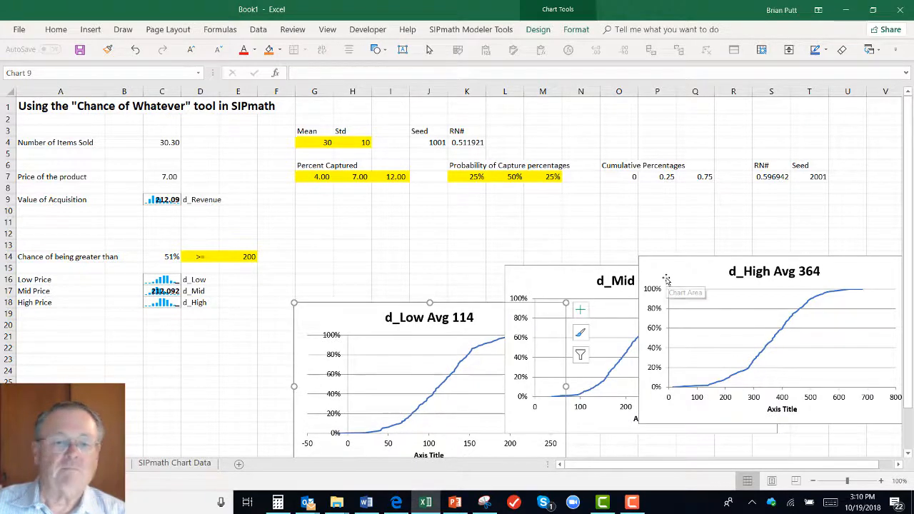
# - Generate a cumulative Excel chart with 10 bins for the Value of Acquisition output C9, starting at cell G11
pyautogui.click(167, 199)
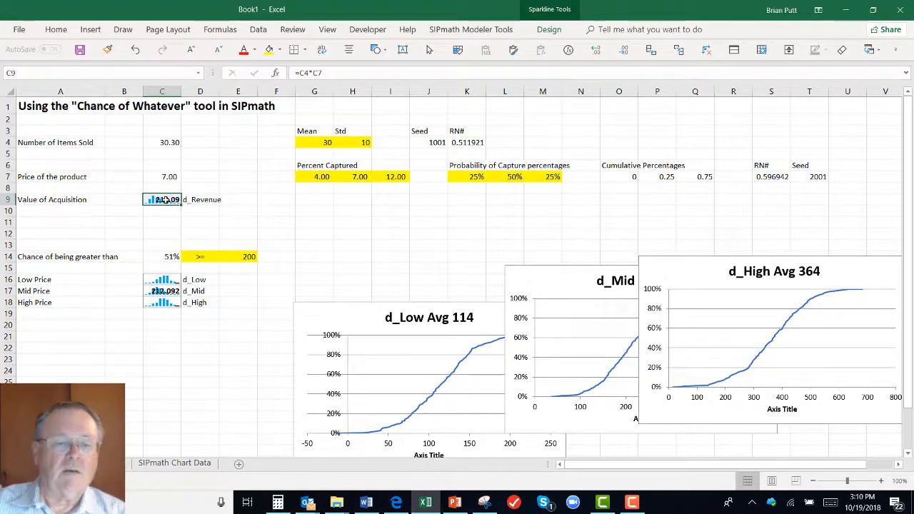
pyautogui.click(476, 34)
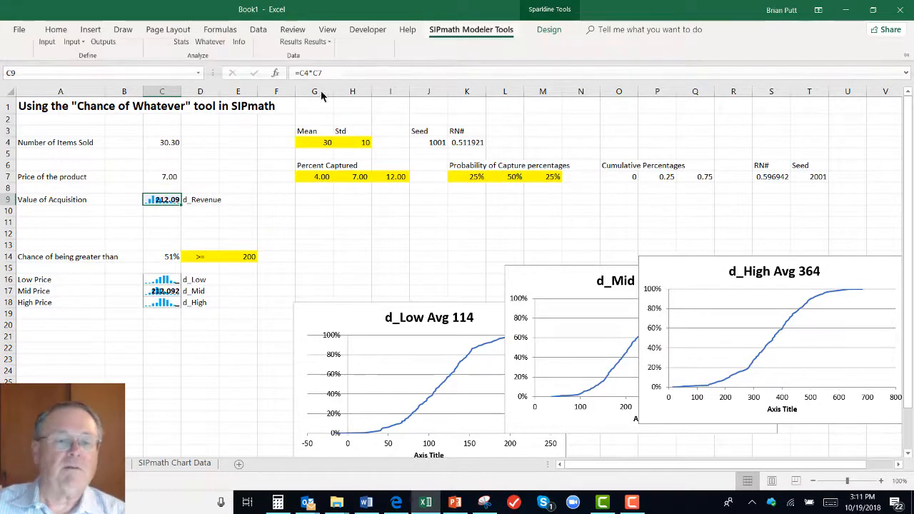
pyautogui.click(159, 60)
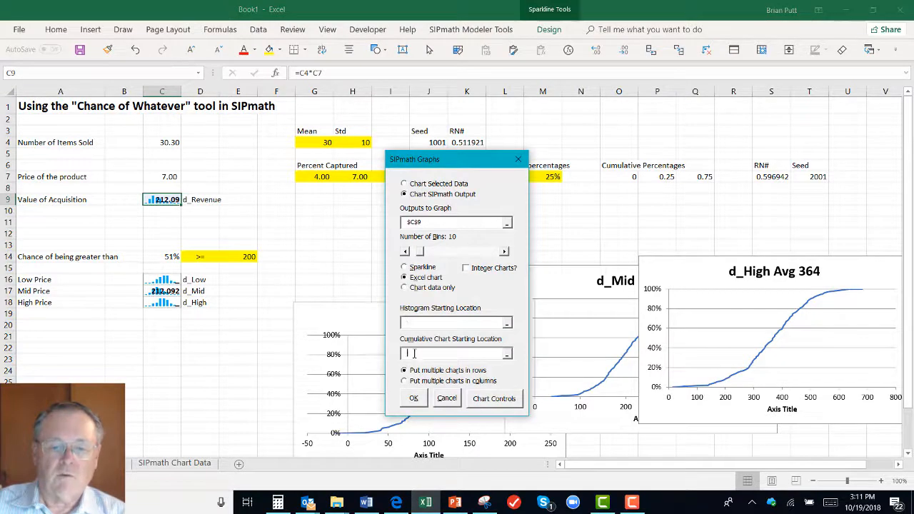
pyautogui.click(325, 225)
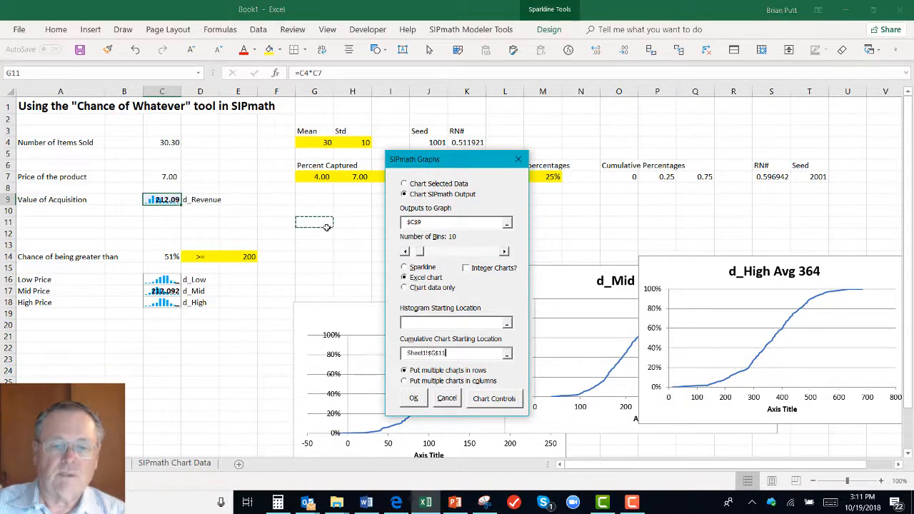
pyautogui.click(414, 399)
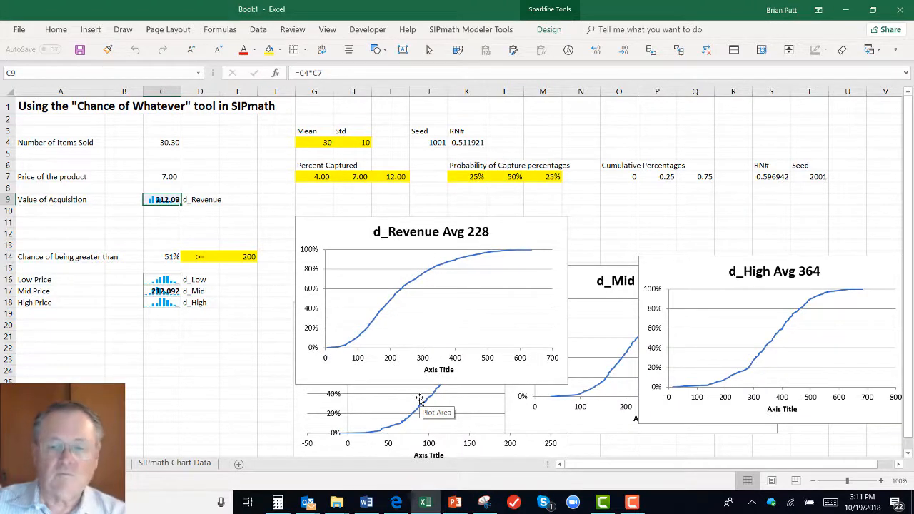
# - Cut the d_Revenue chart and paste it into the d_Low chart to combine both curves
pyautogui.click(527, 235)
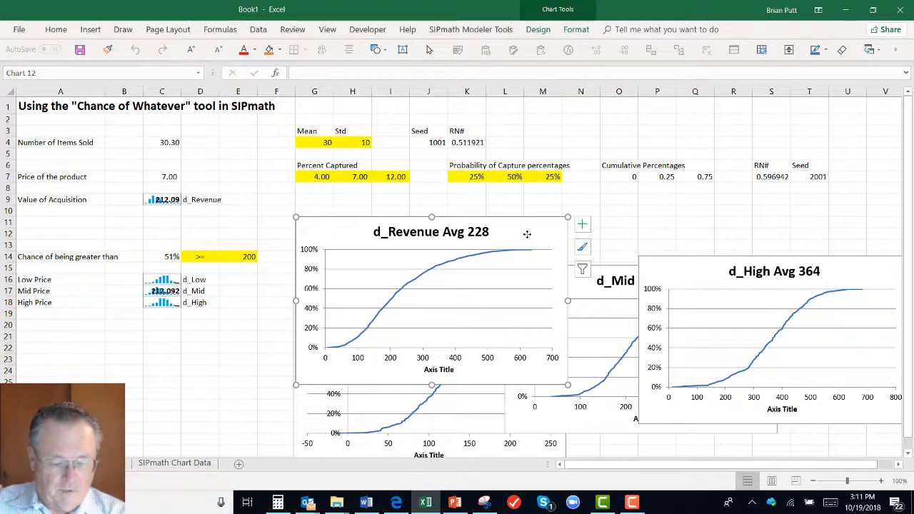
pyautogui.press('Delete')
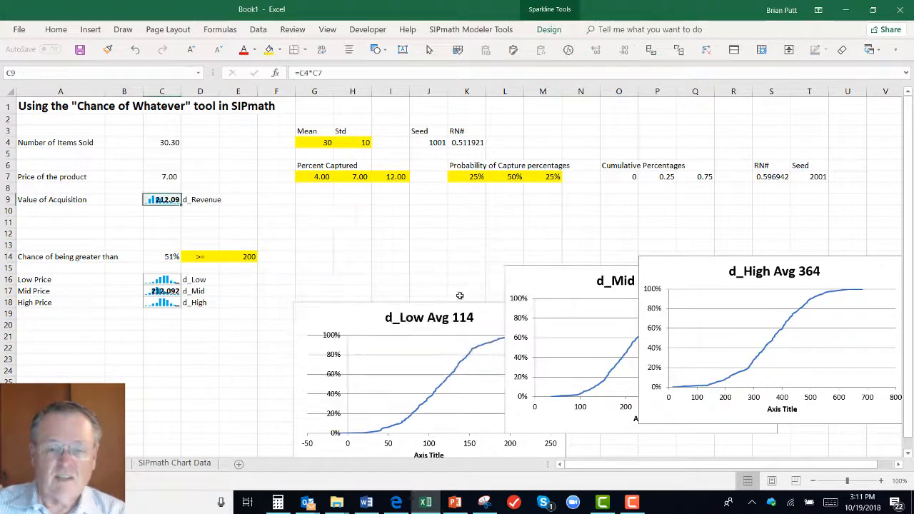
pyautogui.click(333, 321)
pyautogui.hotkey('ctrl', 'v')
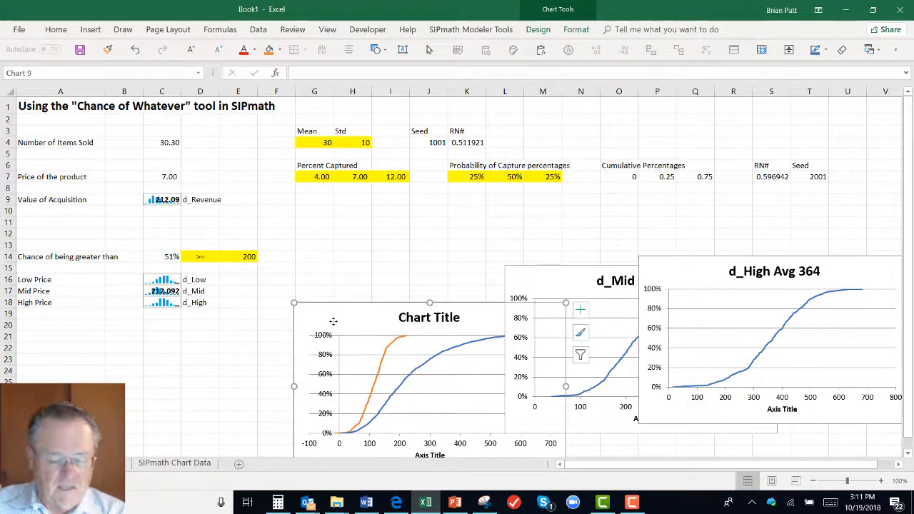
# - Cut the combined revenue and low-price chart and paste it into the d_Mid chart
pyautogui.press('Delete')
pyautogui.click(551, 281)
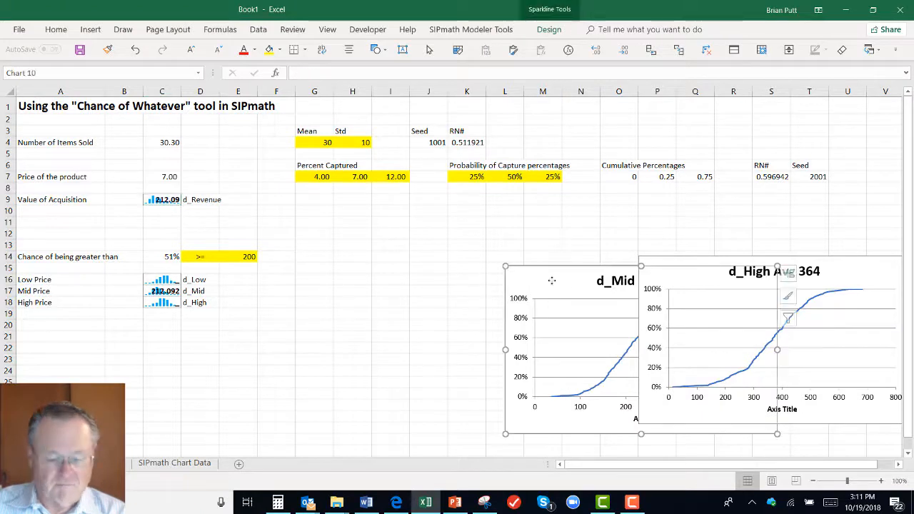
pyautogui.hotkey('ctrl', 'v')
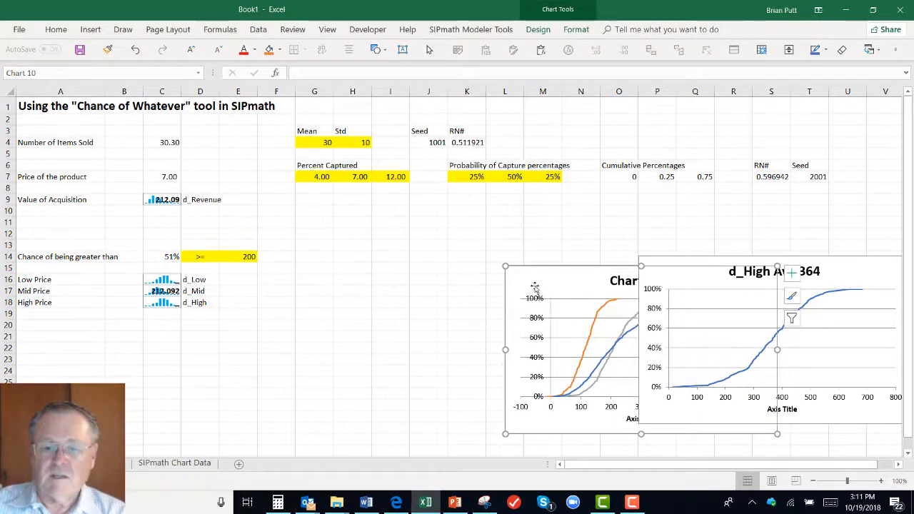
# - Cut the combined three-curve chart, paste it into the d_High chart, and move that chart to columns F–M below row 12
pyautogui.press('Delete')
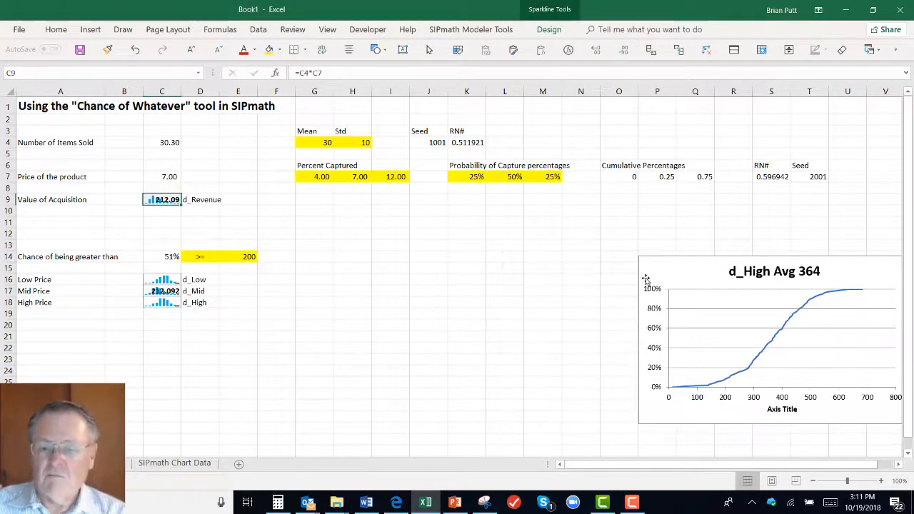
pyautogui.click(645, 276)
pyautogui.moveTo(645, 277); pyautogui.dragTo(294, 250)
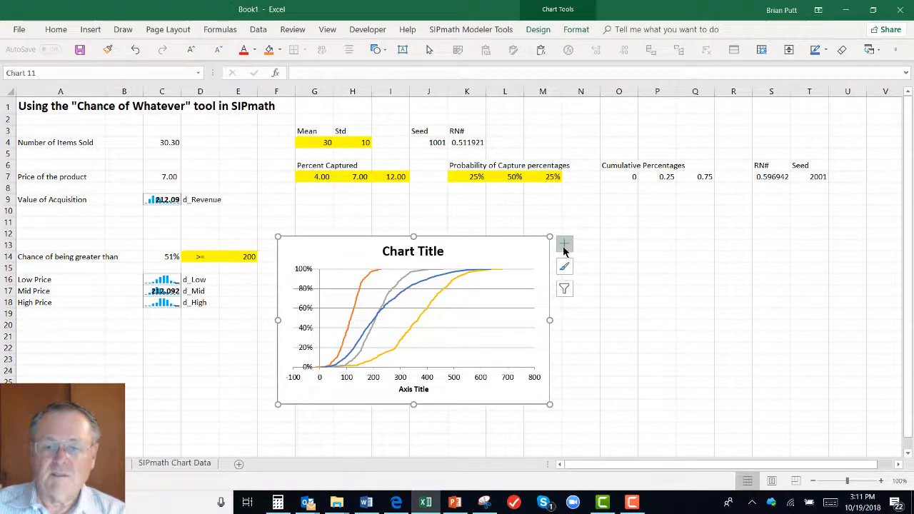
# - Add a legend to the combined chart and widen the plot area to nearly the full chart width
pyautogui.click(566, 246)
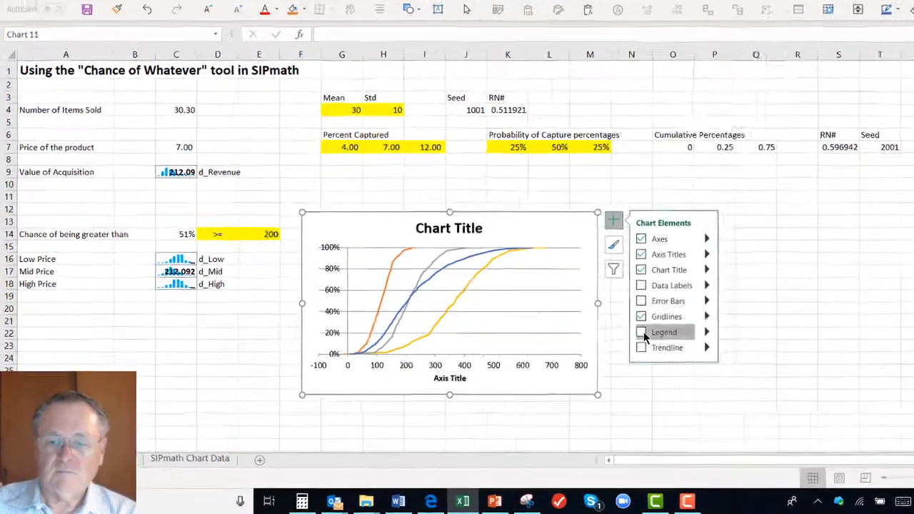
pyautogui.click(642, 332)
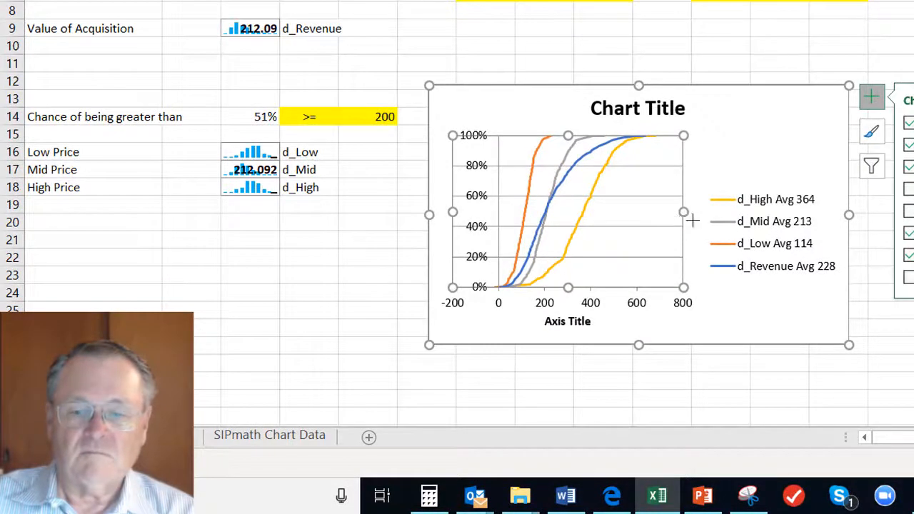
pyautogui.moveTo(692, 221); pyautogui.dragTo(832, 235)
# - Set the combined chart's horizontal axis title to "Value"
pyautogui.click(648, 321)
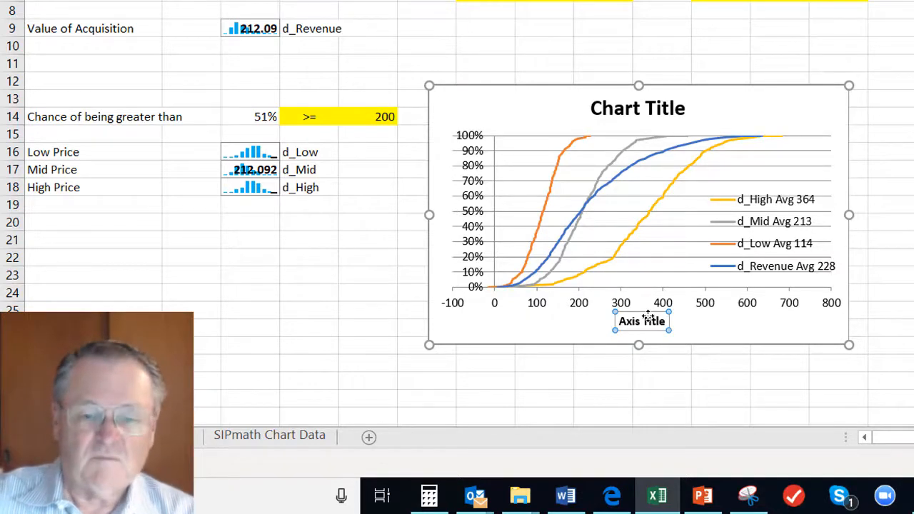
pyautogui.write('Value')
pyautogui.press('Return')
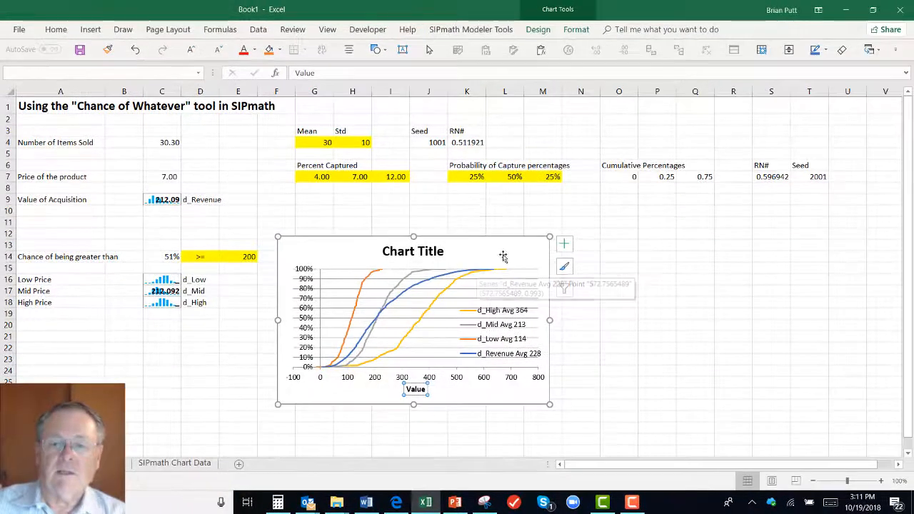
# - Change the capture probabilities for the low price in K7 to 30% and the high price in M7 to 20%
pyautogui.click(466, 177)
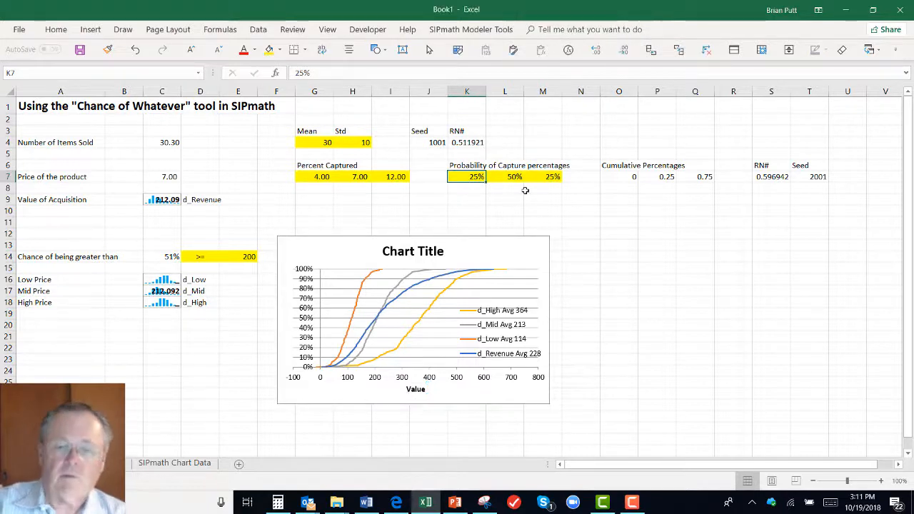
pyautogui.write('30')
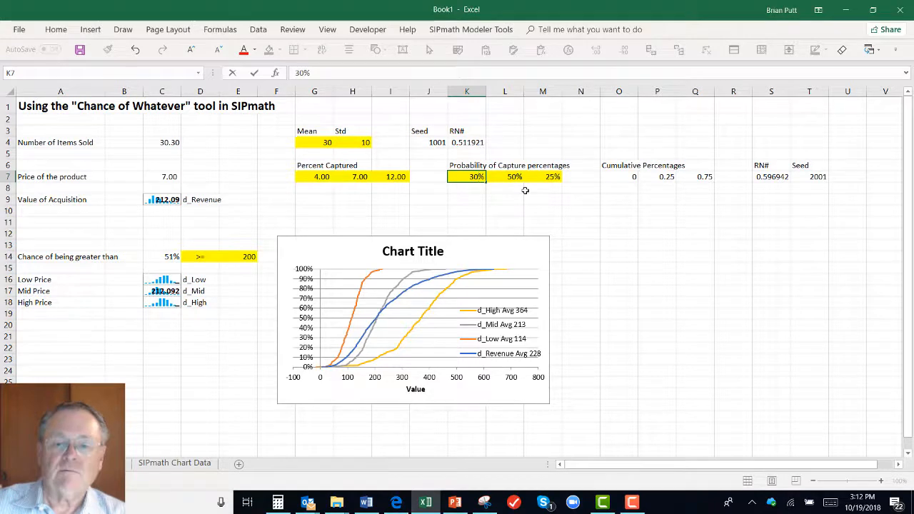
pyautogui.press('Return')
pyautogui.press('Right')
pyautogui.press('Right')
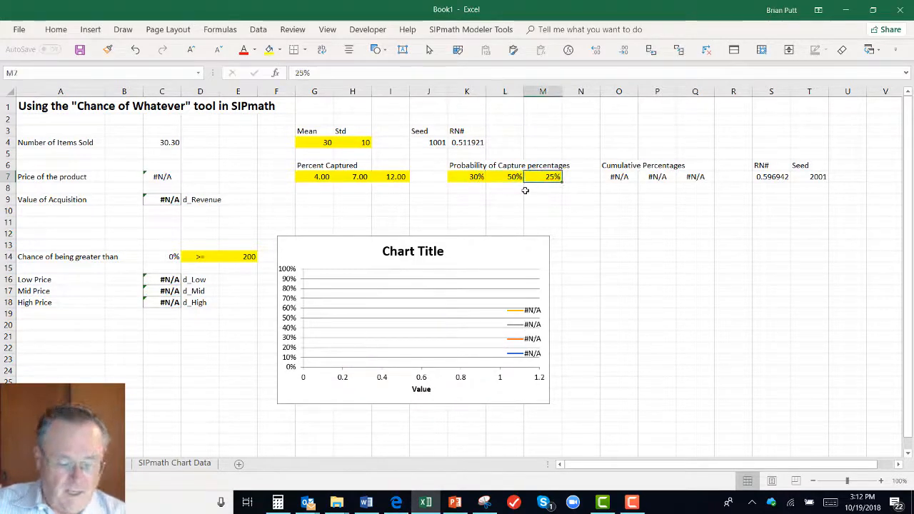
pyautogui.write('20')
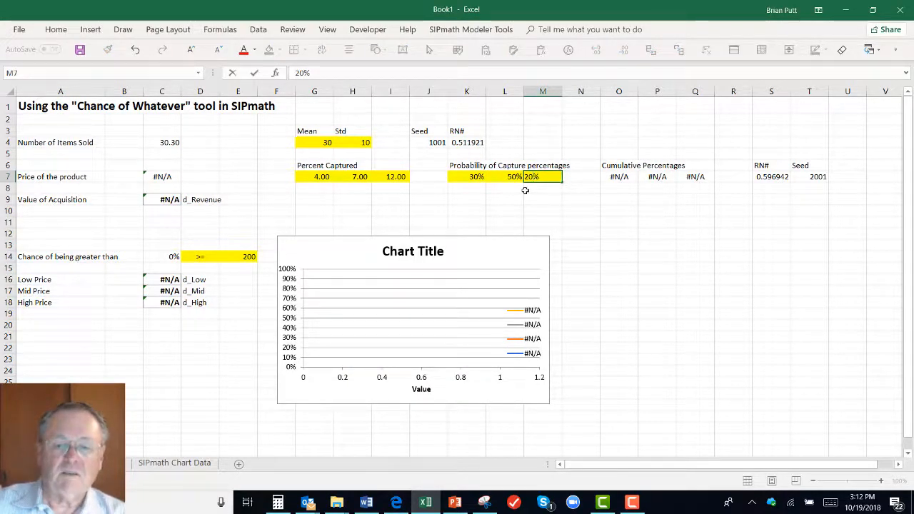
pyautogui.press('Return')
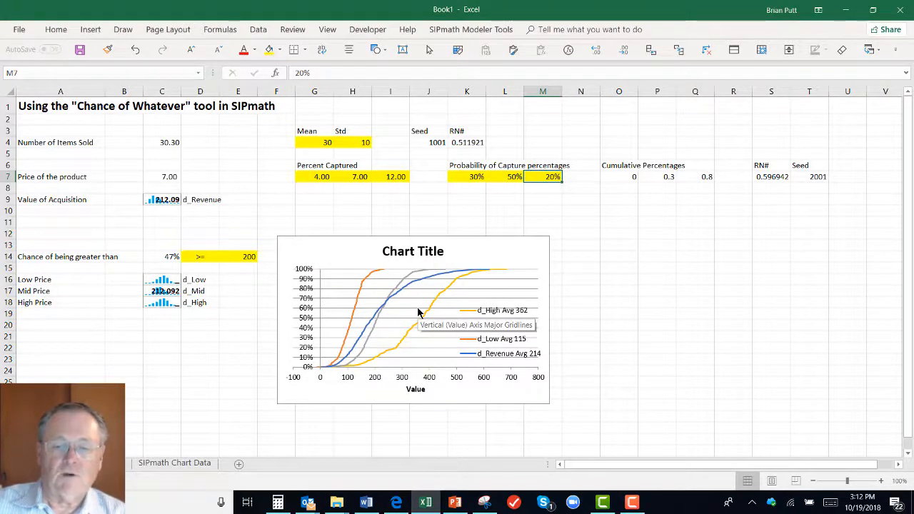
# - Set the combined chart's title to "Impact of Price"
pyautogui.click(409, 253)
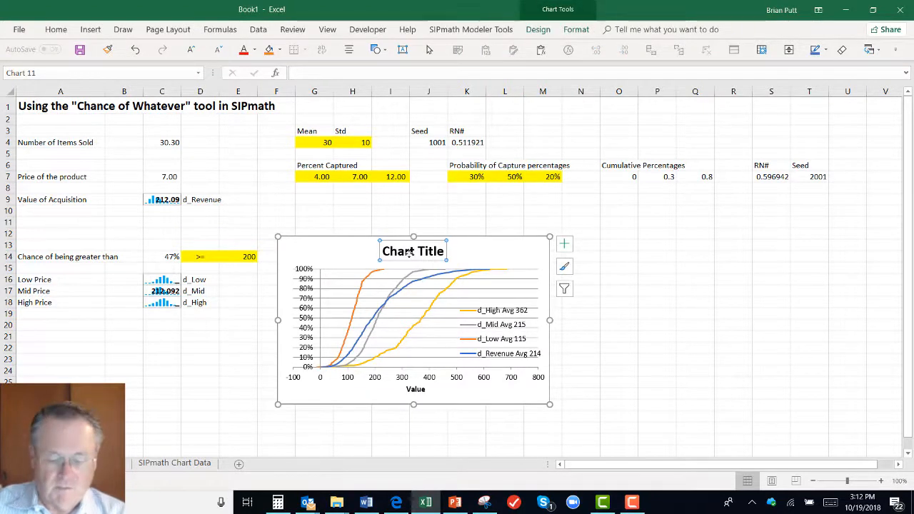
pyautogui.write('Impact of ')
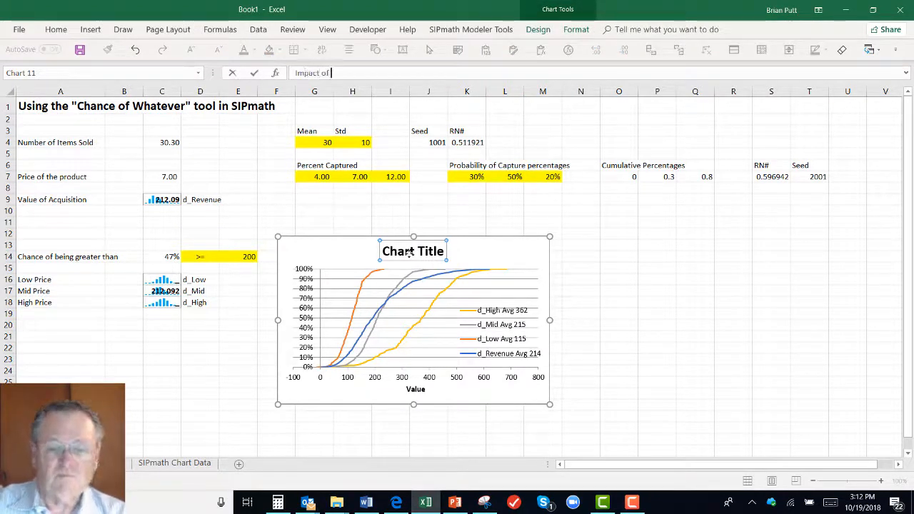
pyautogui.write('Price')
pyautogui.press('Return')
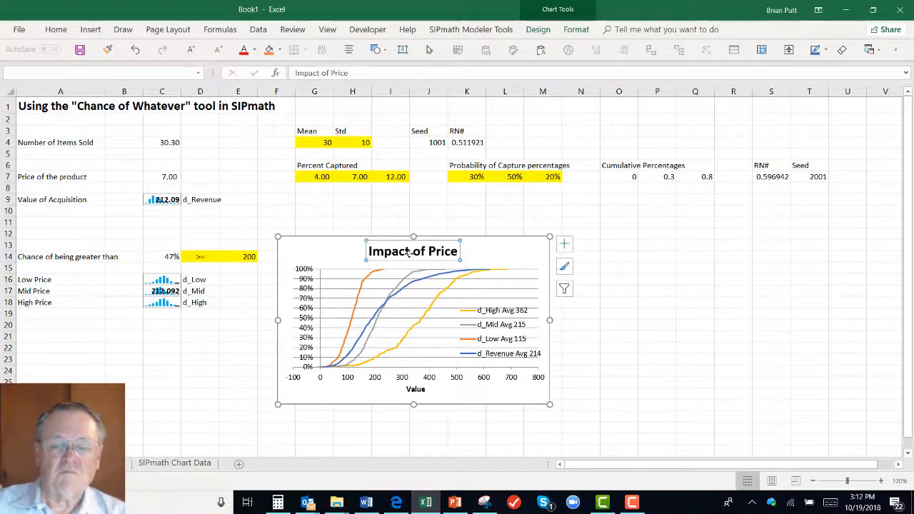